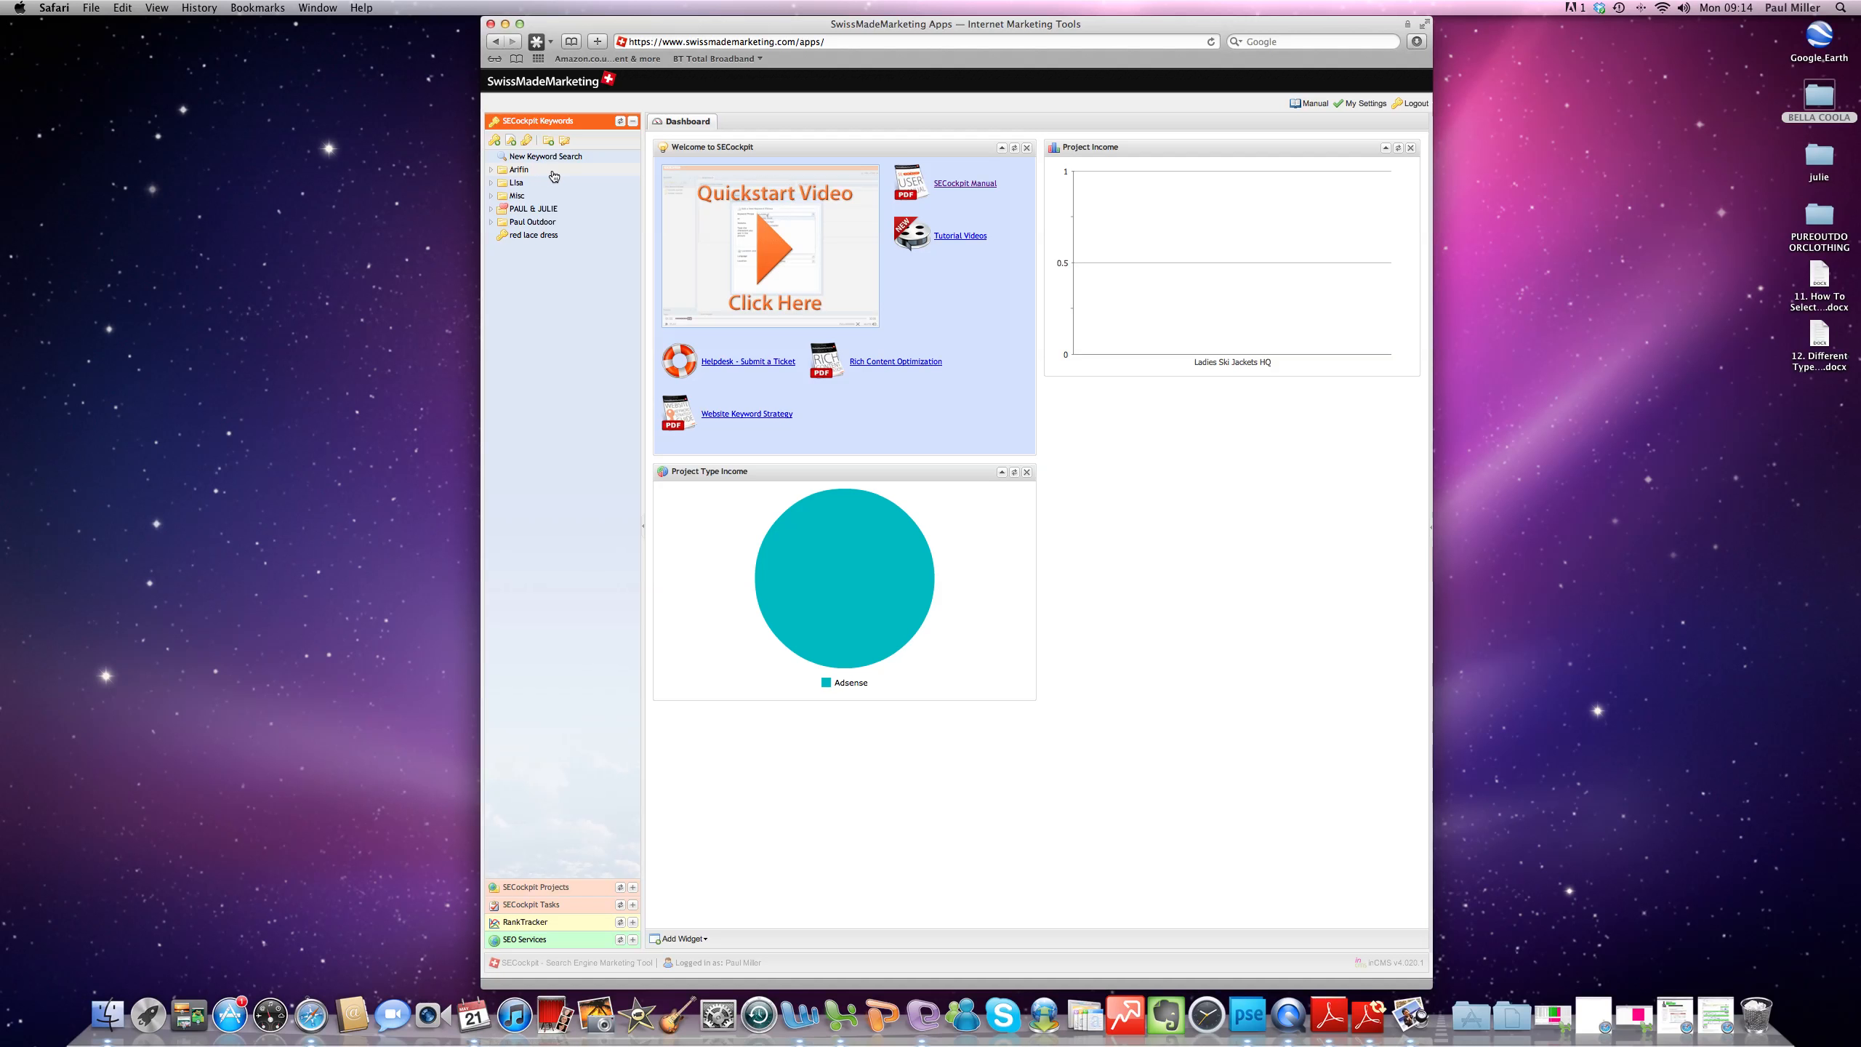
- Create and save a new keyword search for the phrase "dog training"
{"action": "mouse_move", "coordinate": [544, 242]}
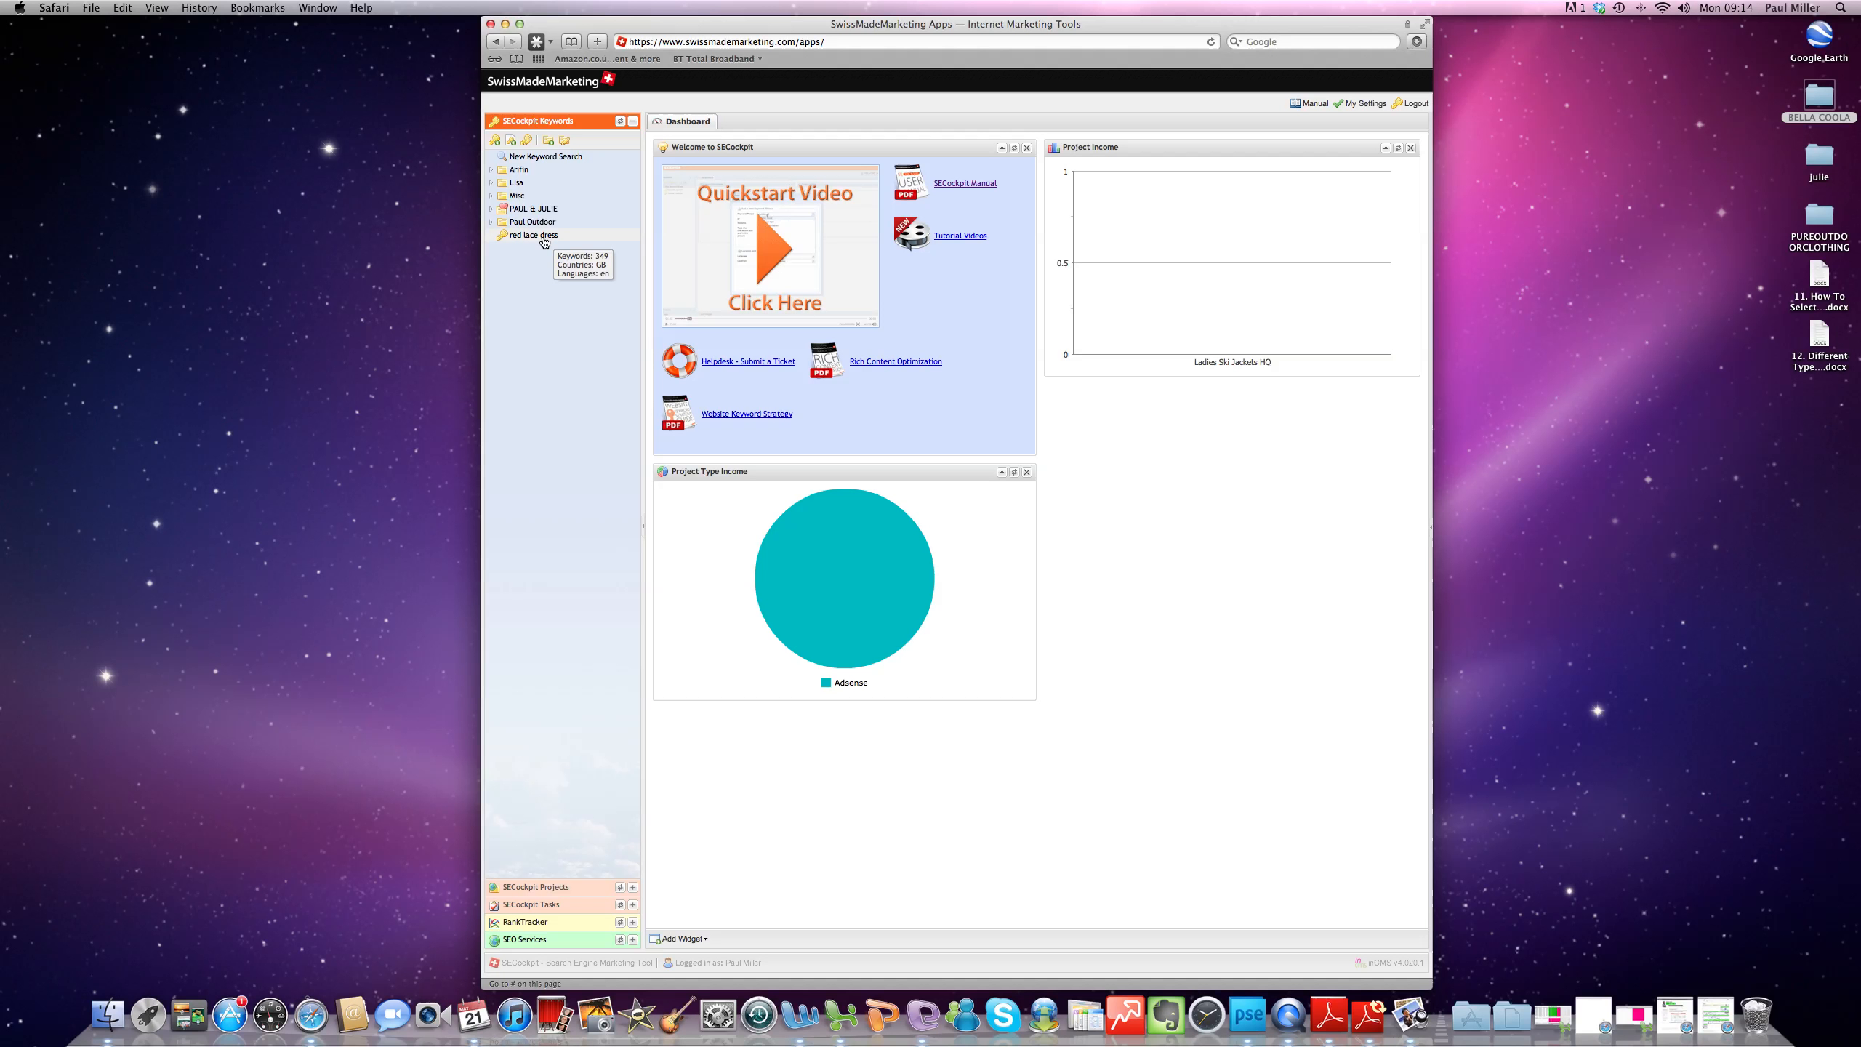
{"action": "left_click", "coordinate": [495, 142]}
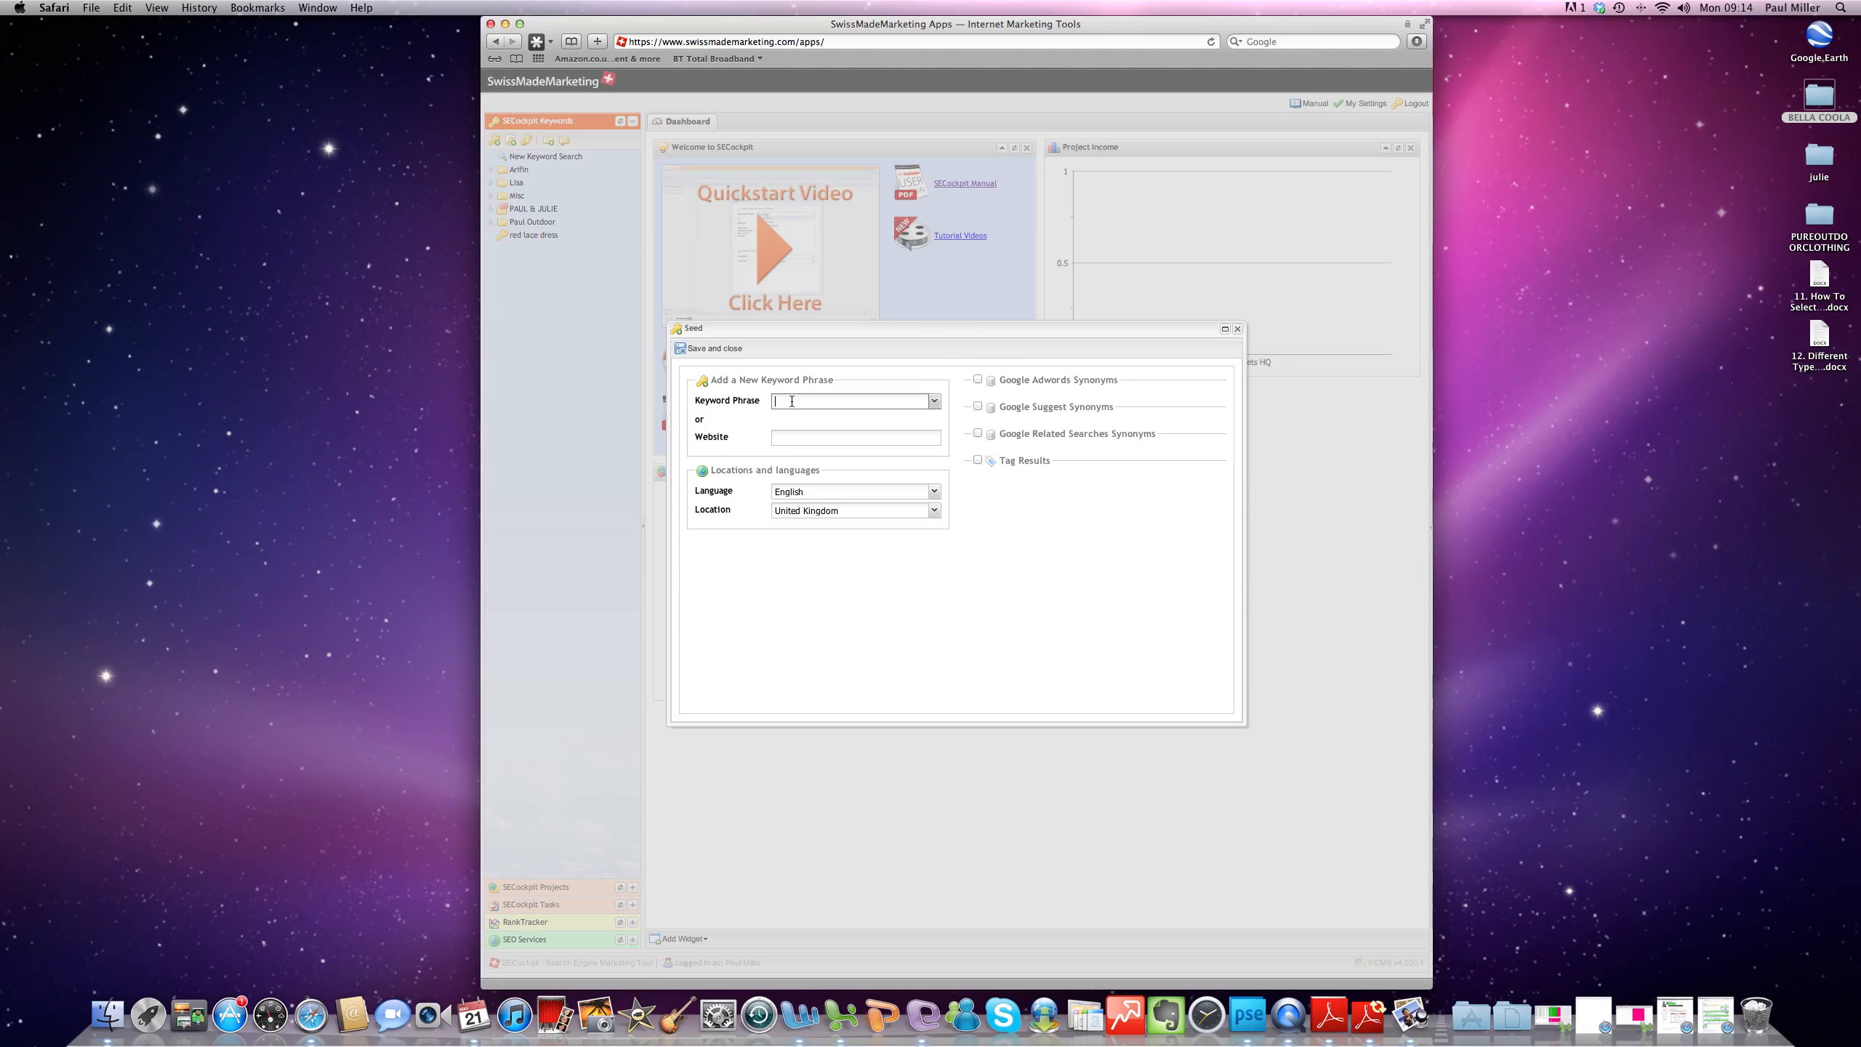
{"action": "type", "text": "dog training"}
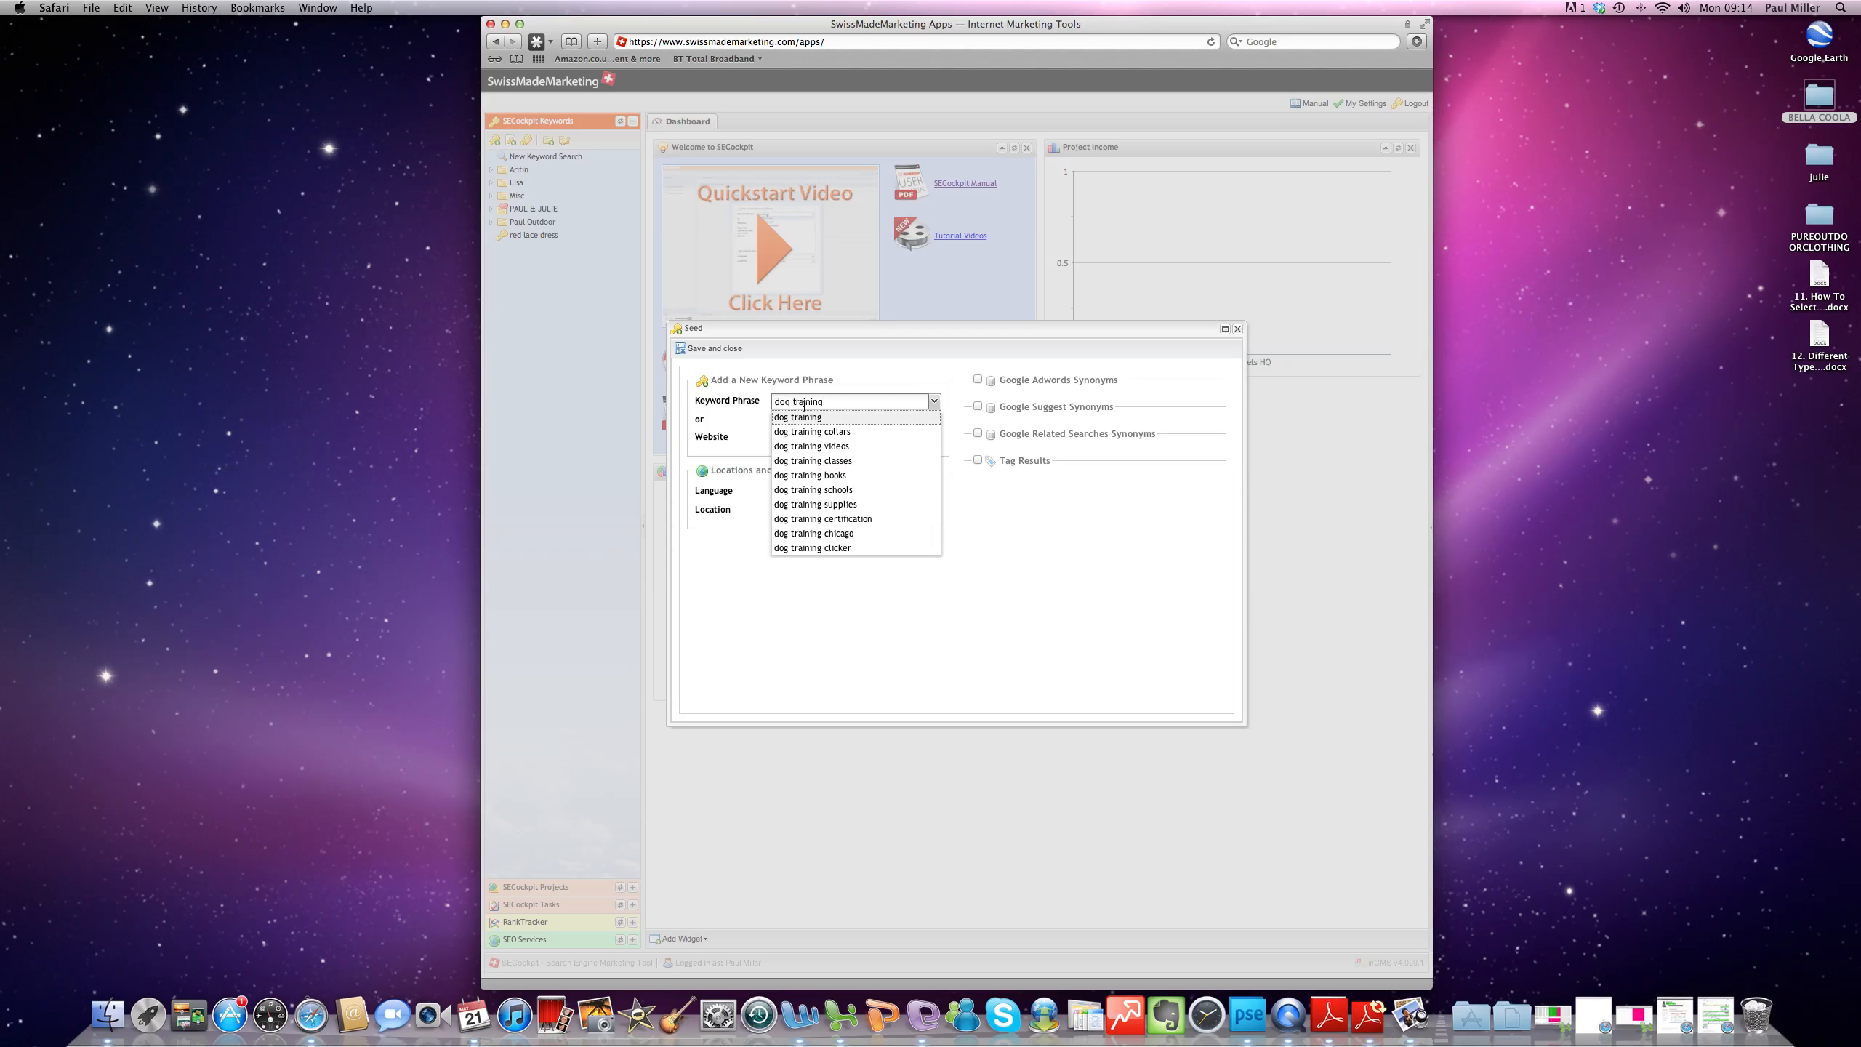
{"action": "key", "text": "Return"}
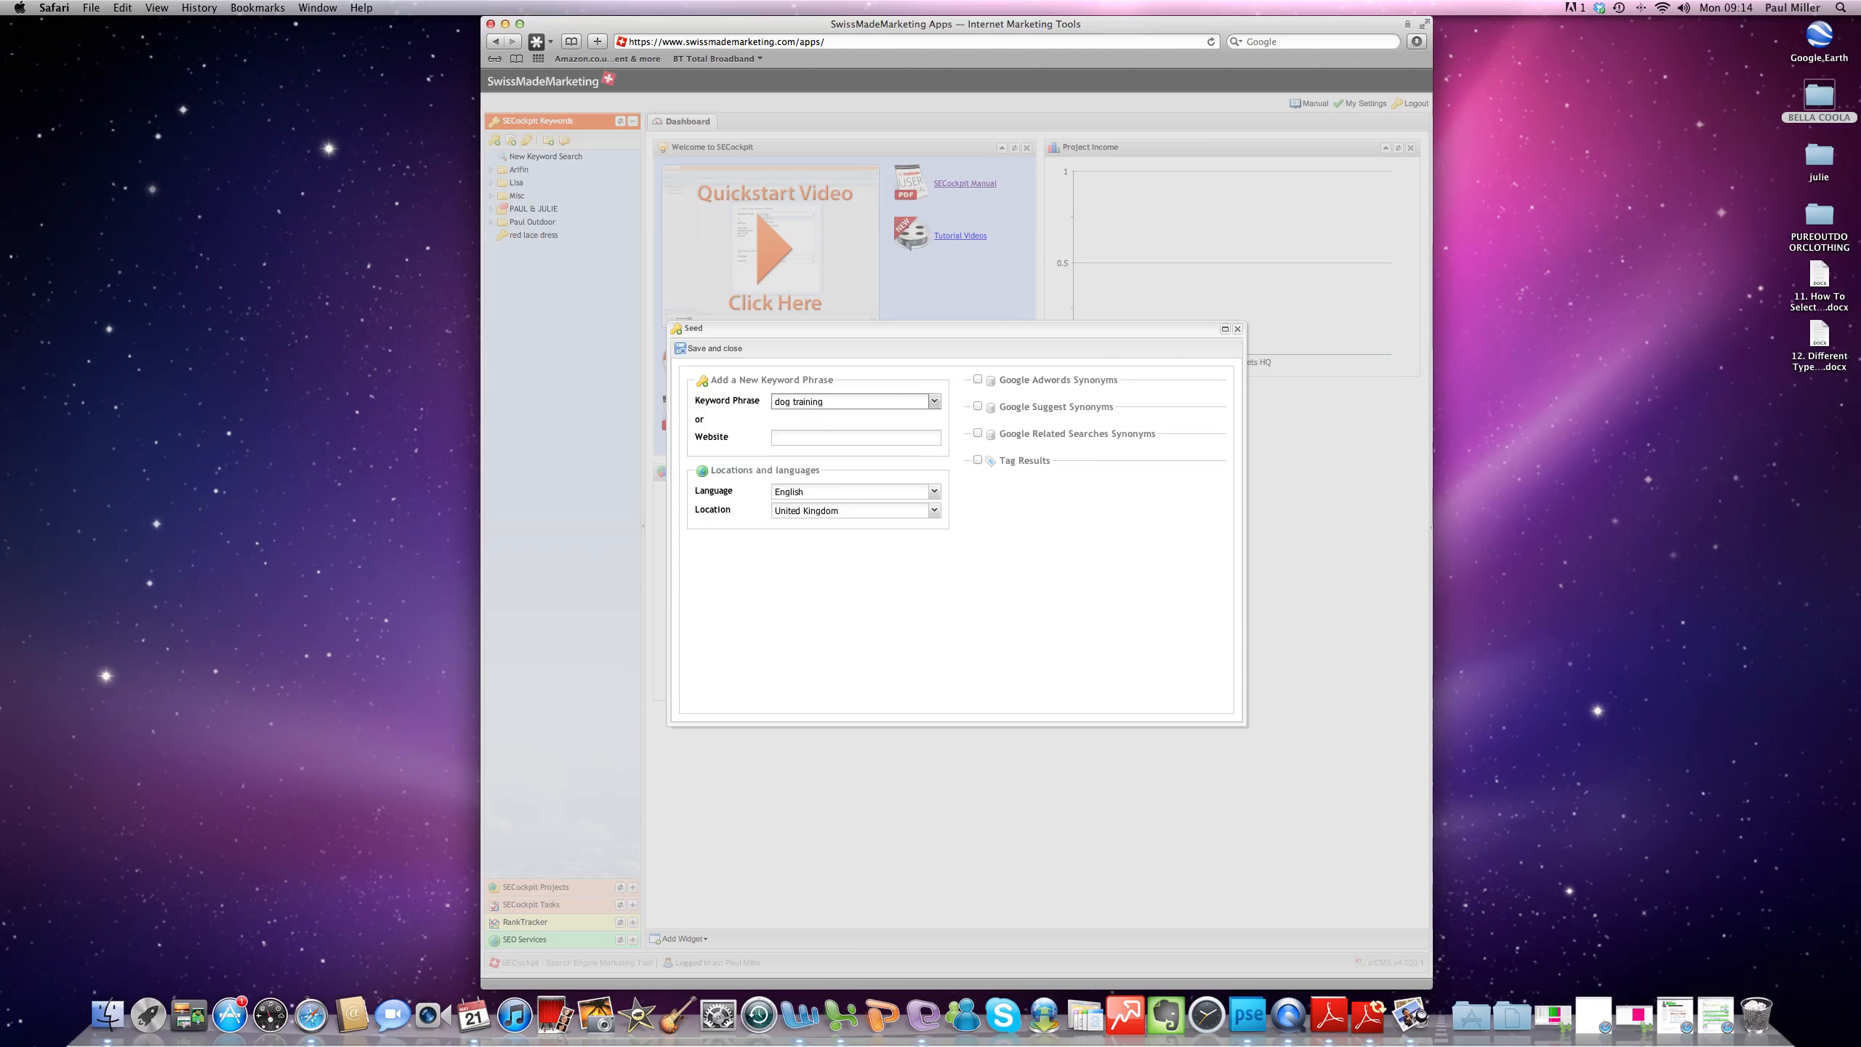
{"action": "left_click", "coordinate": [714, 353]}
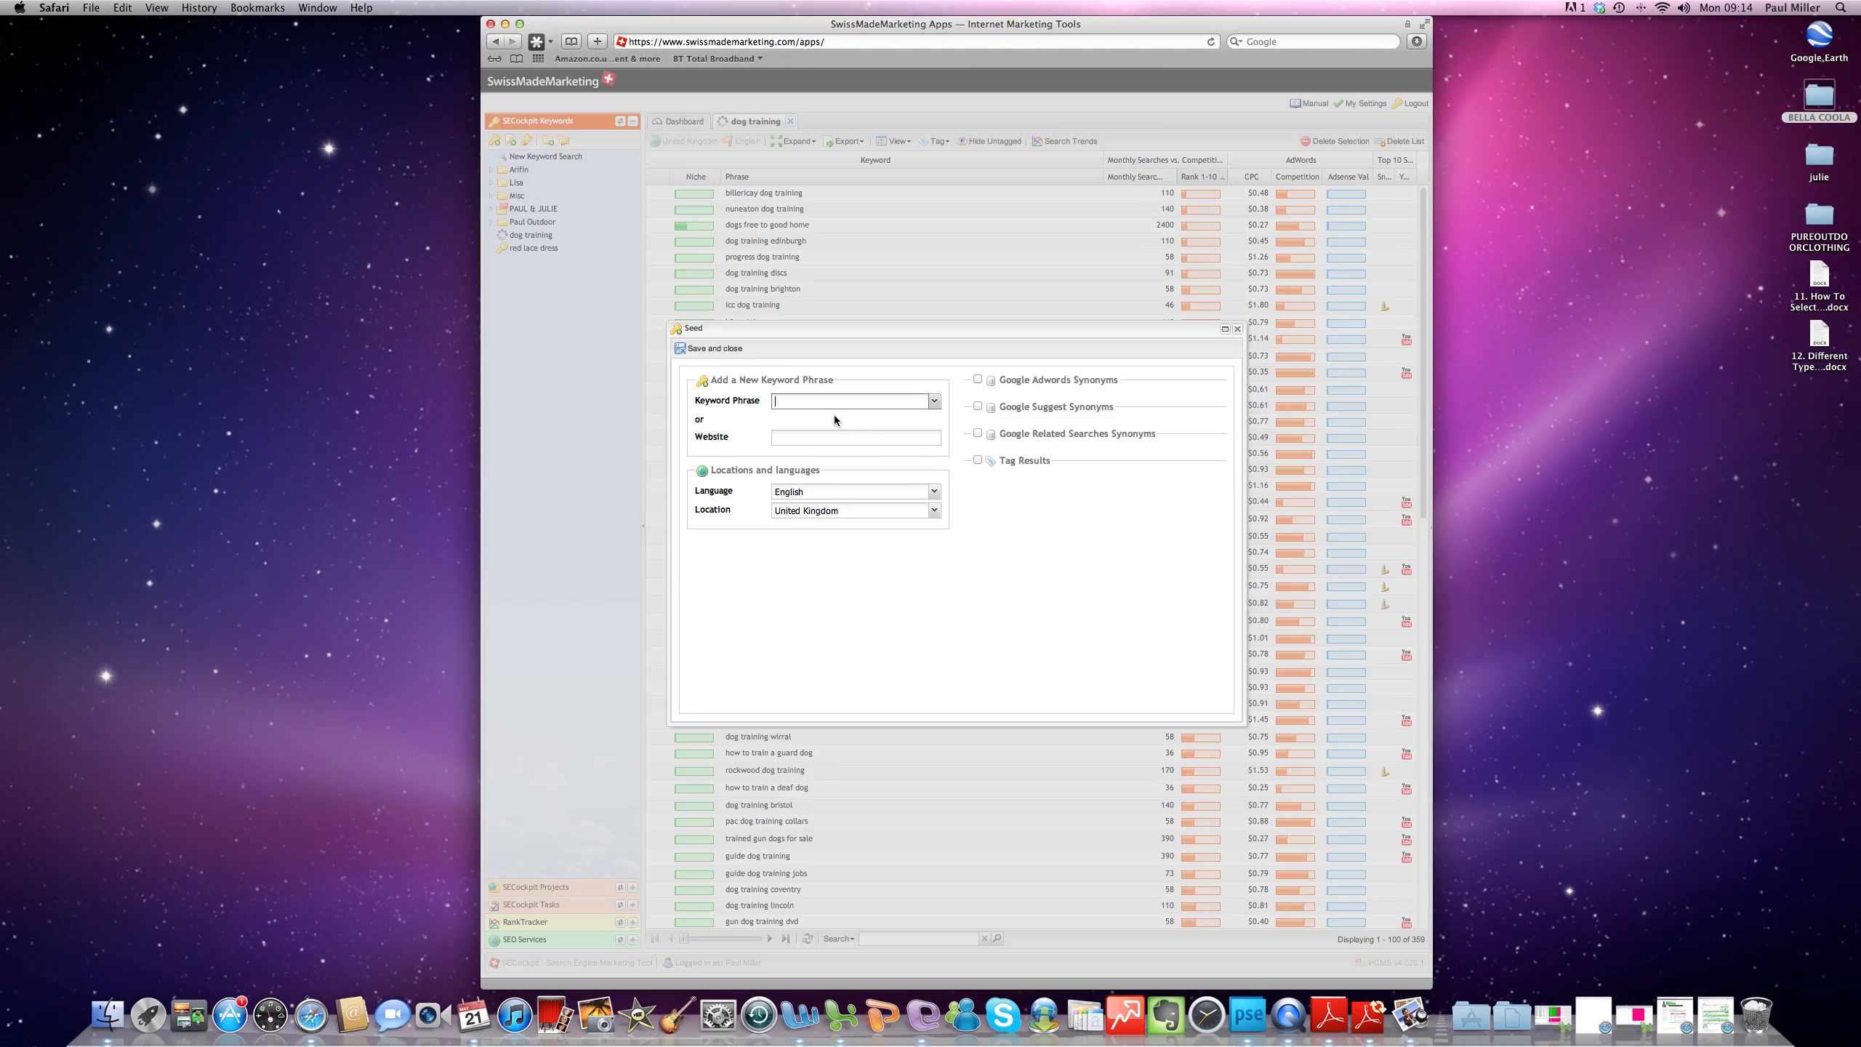
- Create a new keyword search for the phrase "wedding gifts for groomsmen"
{"action": "type", "text": "weddingifts for groomsmen"}
{"action": "key", "text": "Return"}
- Create and save a new keyword search for the suggested phrase "fish tanks for kids"
{"action": "type", "text": "fish tag"}
{"action": "type", "text": "nks"}
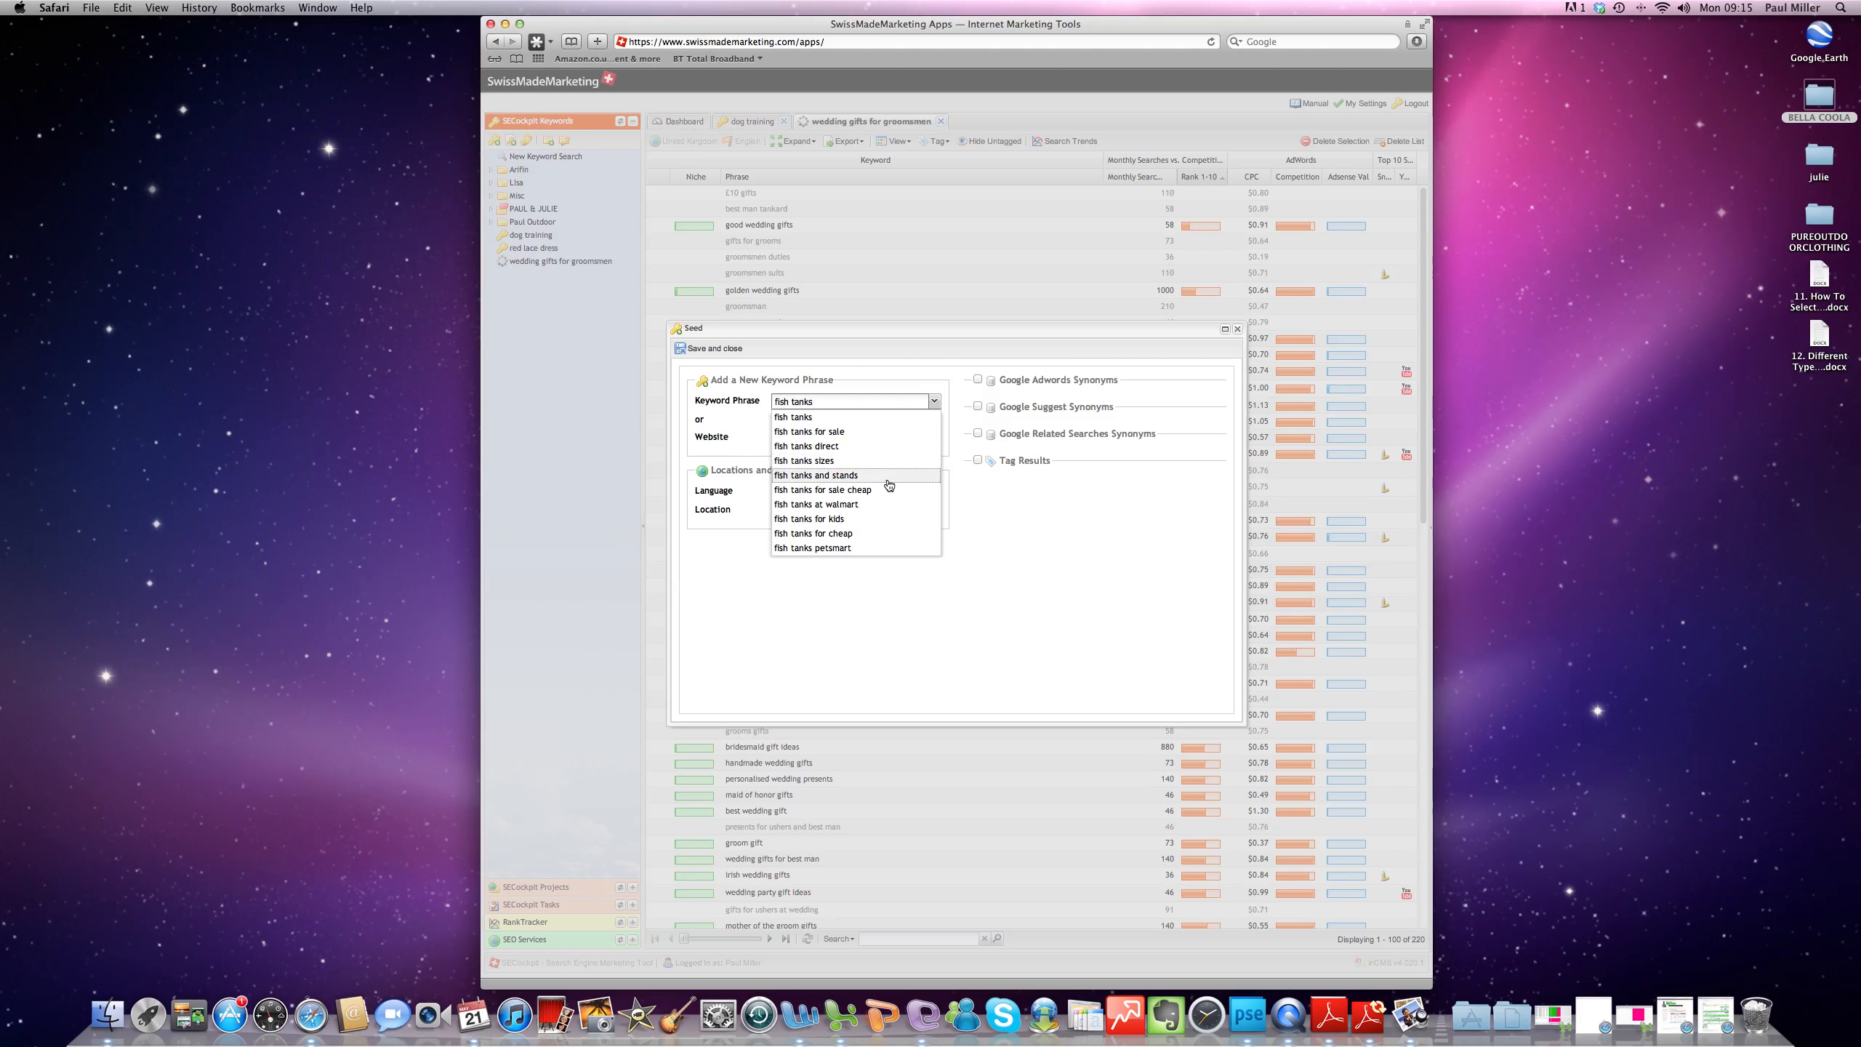
{"action": "left_click", "coordinate": [876, 519]}
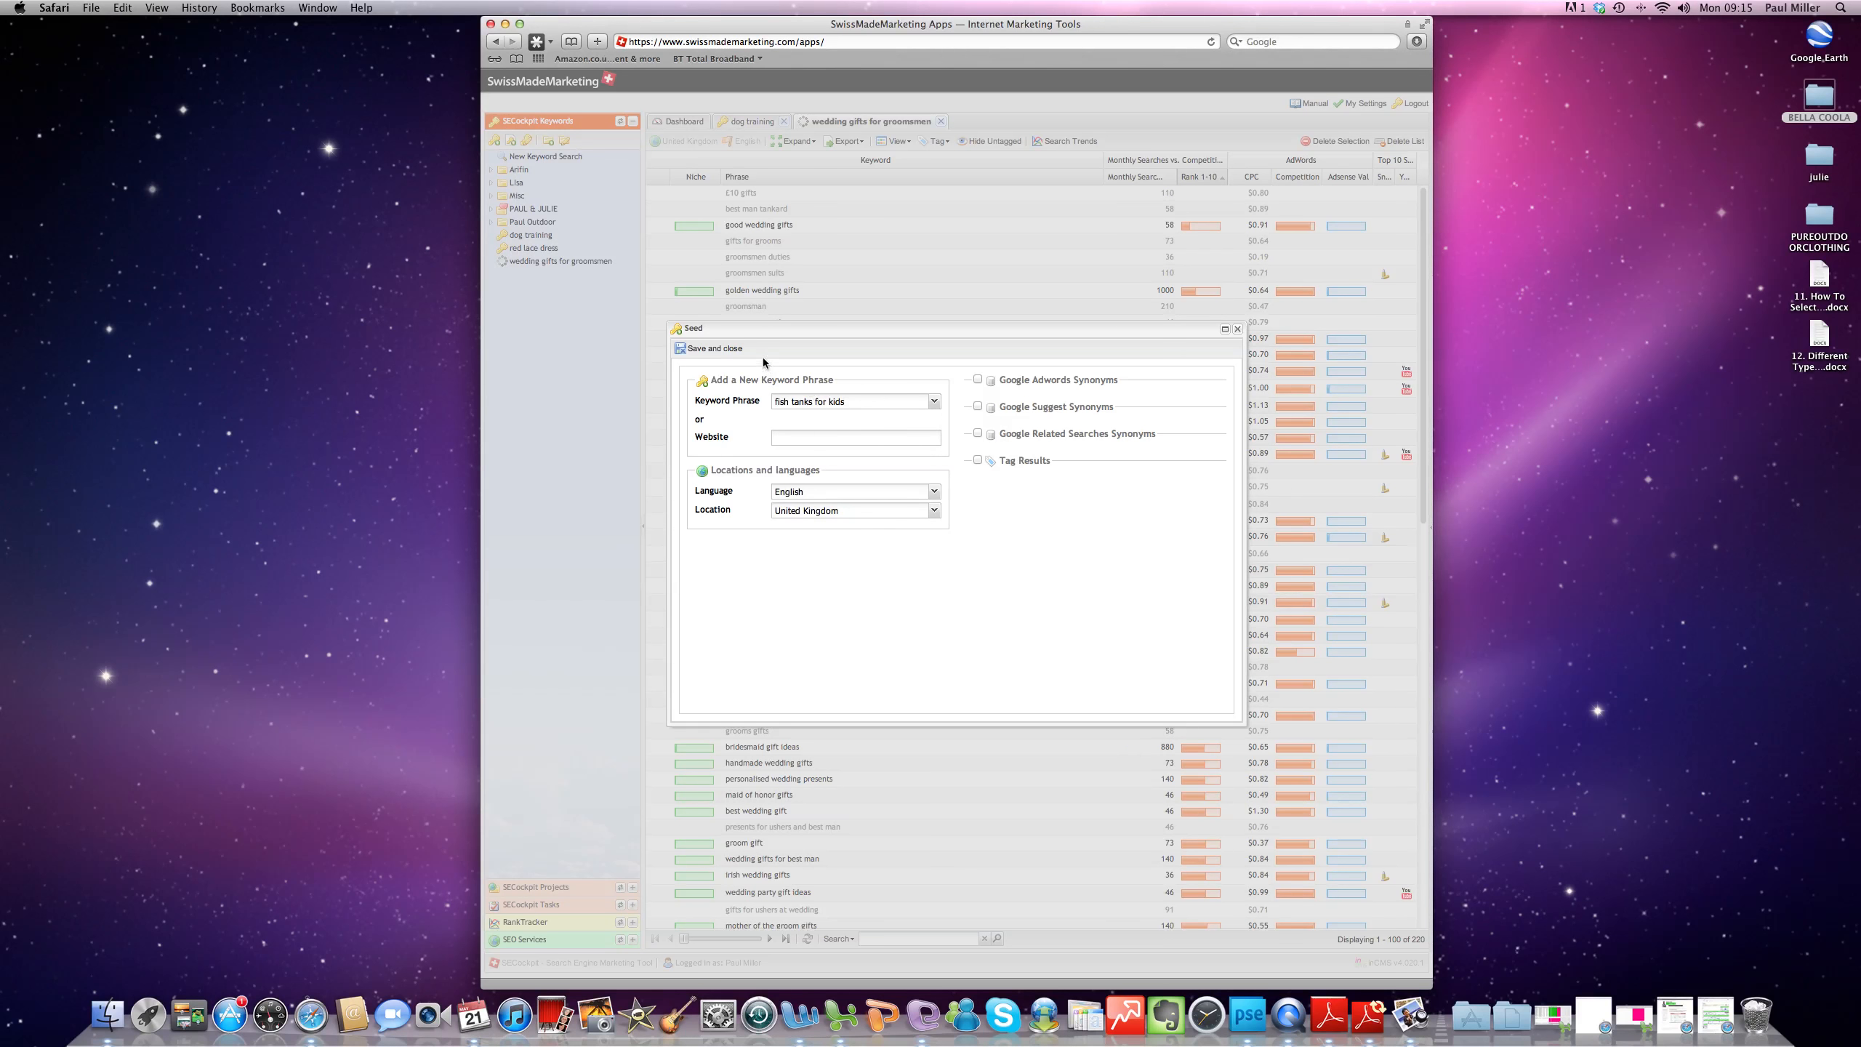
{"action": "left_click", "coordinate": [742, 347]}
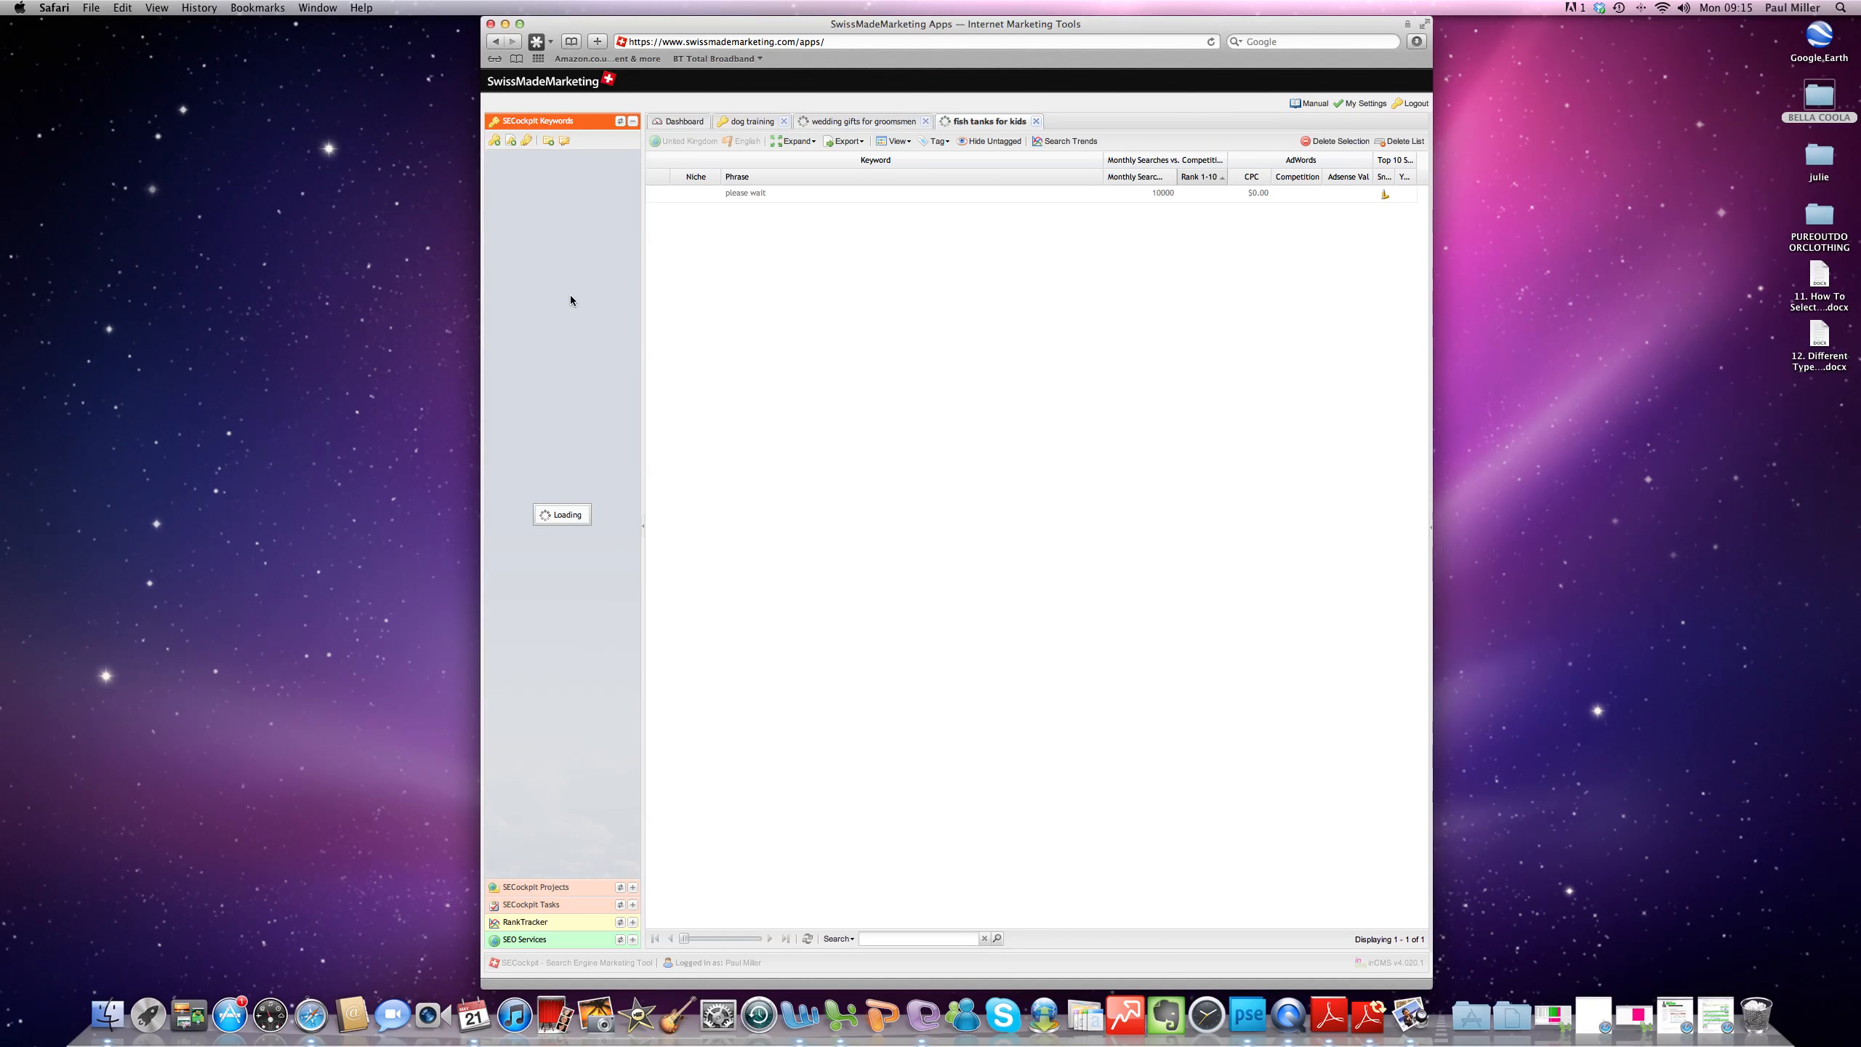
- Open the dog training keyword list and filter it to monthly searches greater than 1000
{"action": "left_click", "coordinate": [531, 236]}
{"action": "left_click", "coordinate": [1172, 177]}
{"action": "mouse_move", "coordinate": [1208, 300]}
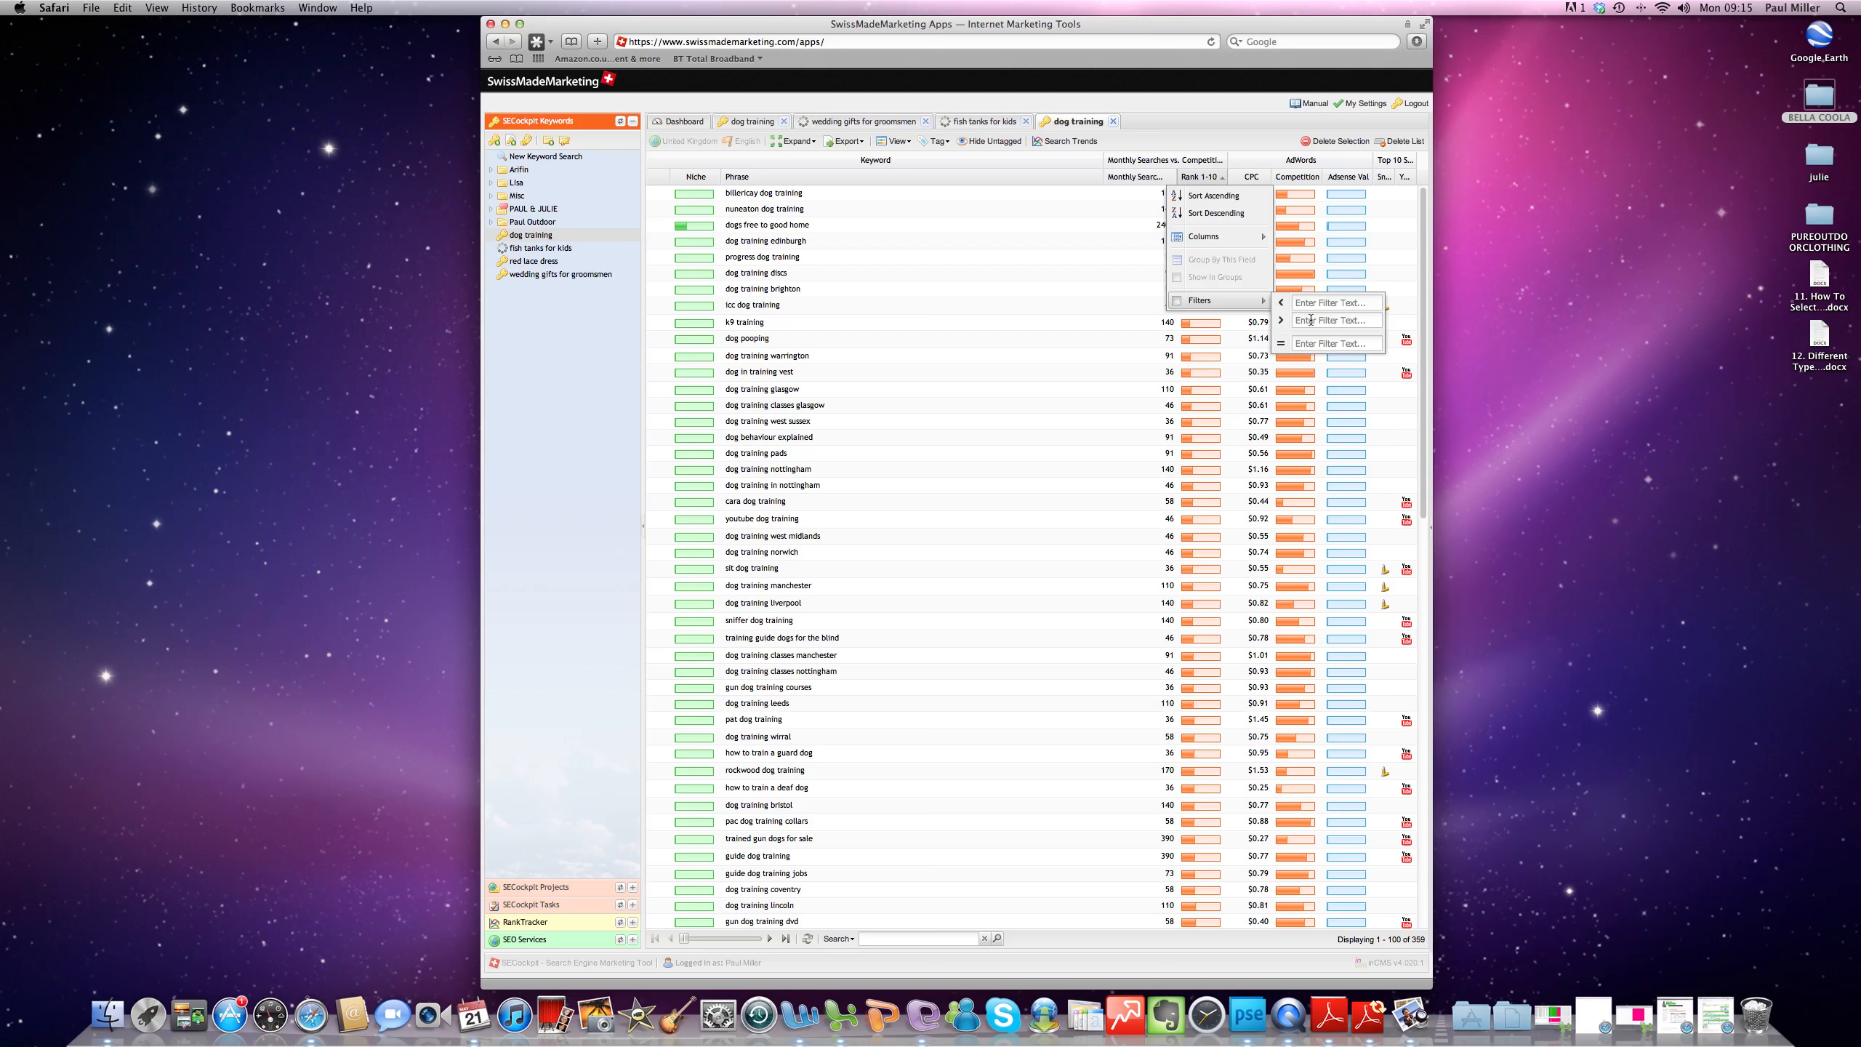
{"action": "left_click", "coordinate": [1311, 320]}
{"action": "type", "text": "1000"}
{"action": "left_click", "coordinate": [615, 413]}
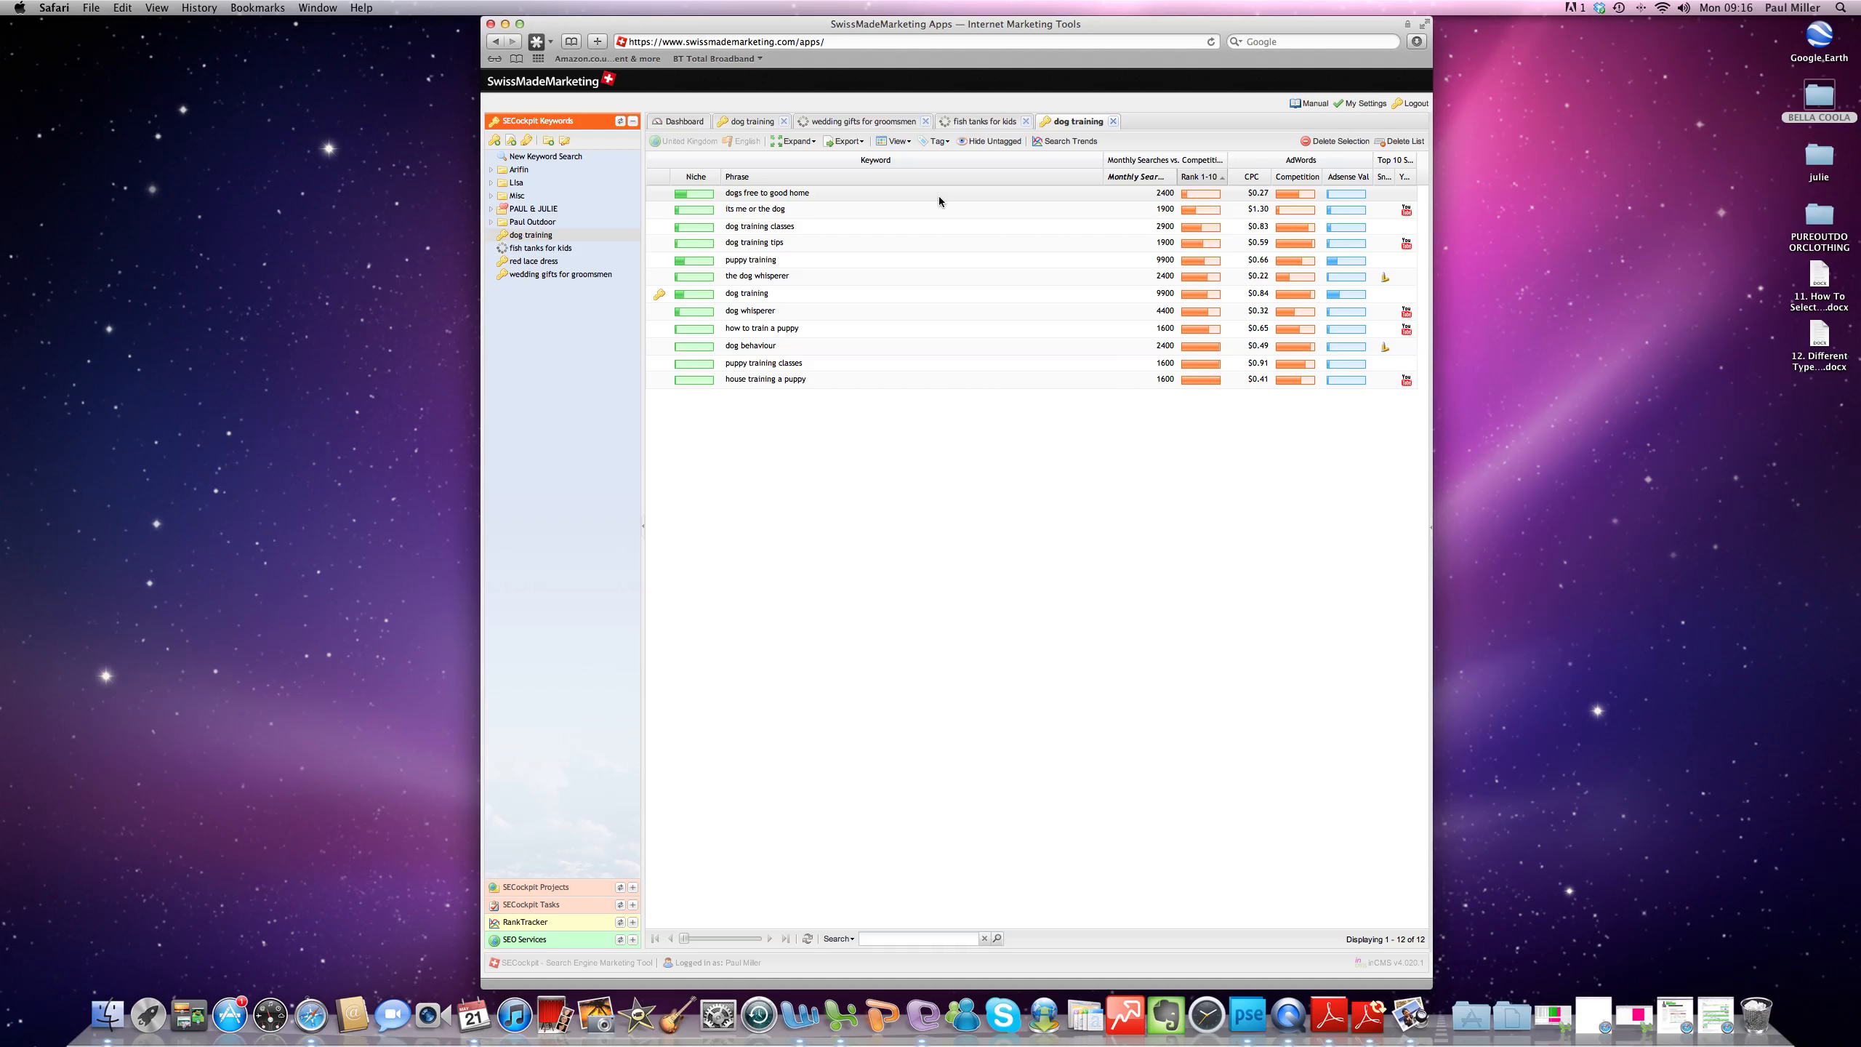
- Filter the dog training keywords to a CPC greater than 0.50
{"action": "left_click", "coordinate": [1265, 176]}
{"action": "mouse_move", "coordinate": [1289, 303]}
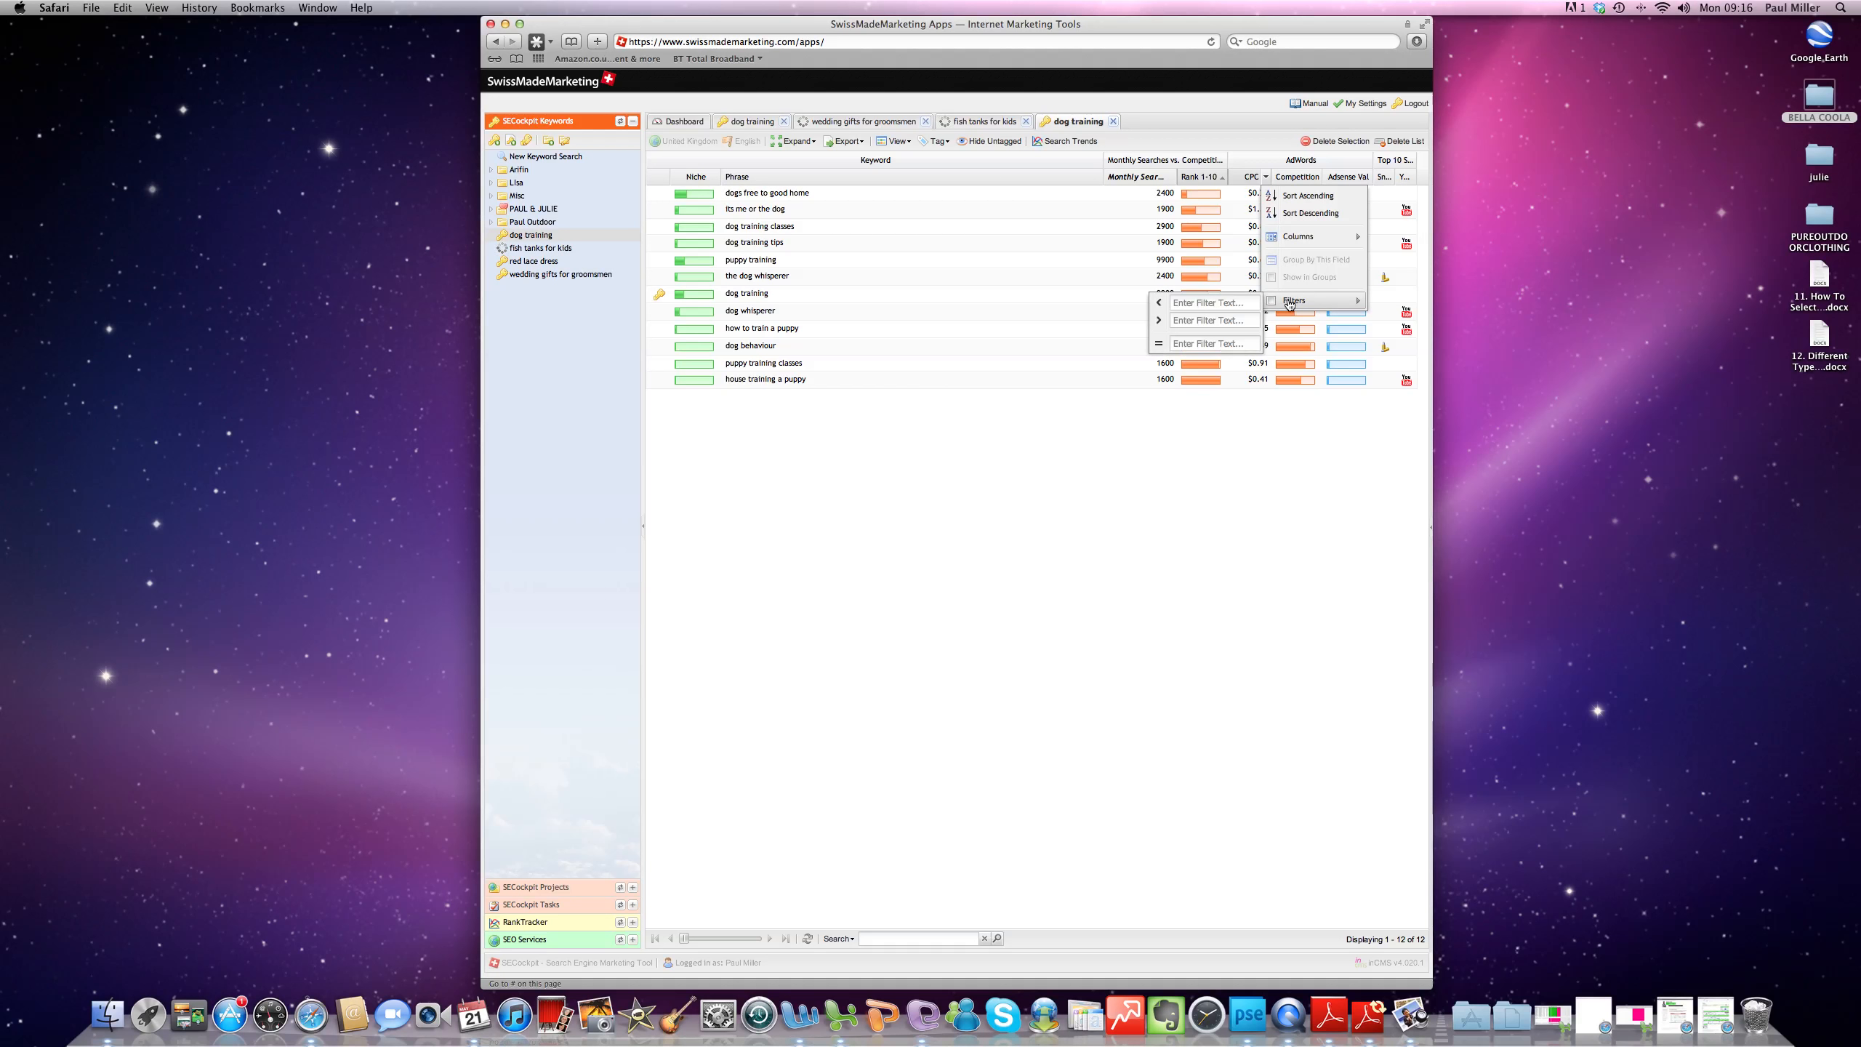
{"action": "left_click", "coordinate": [1211, 321]}
{"action": "type", "text": "0.5"}
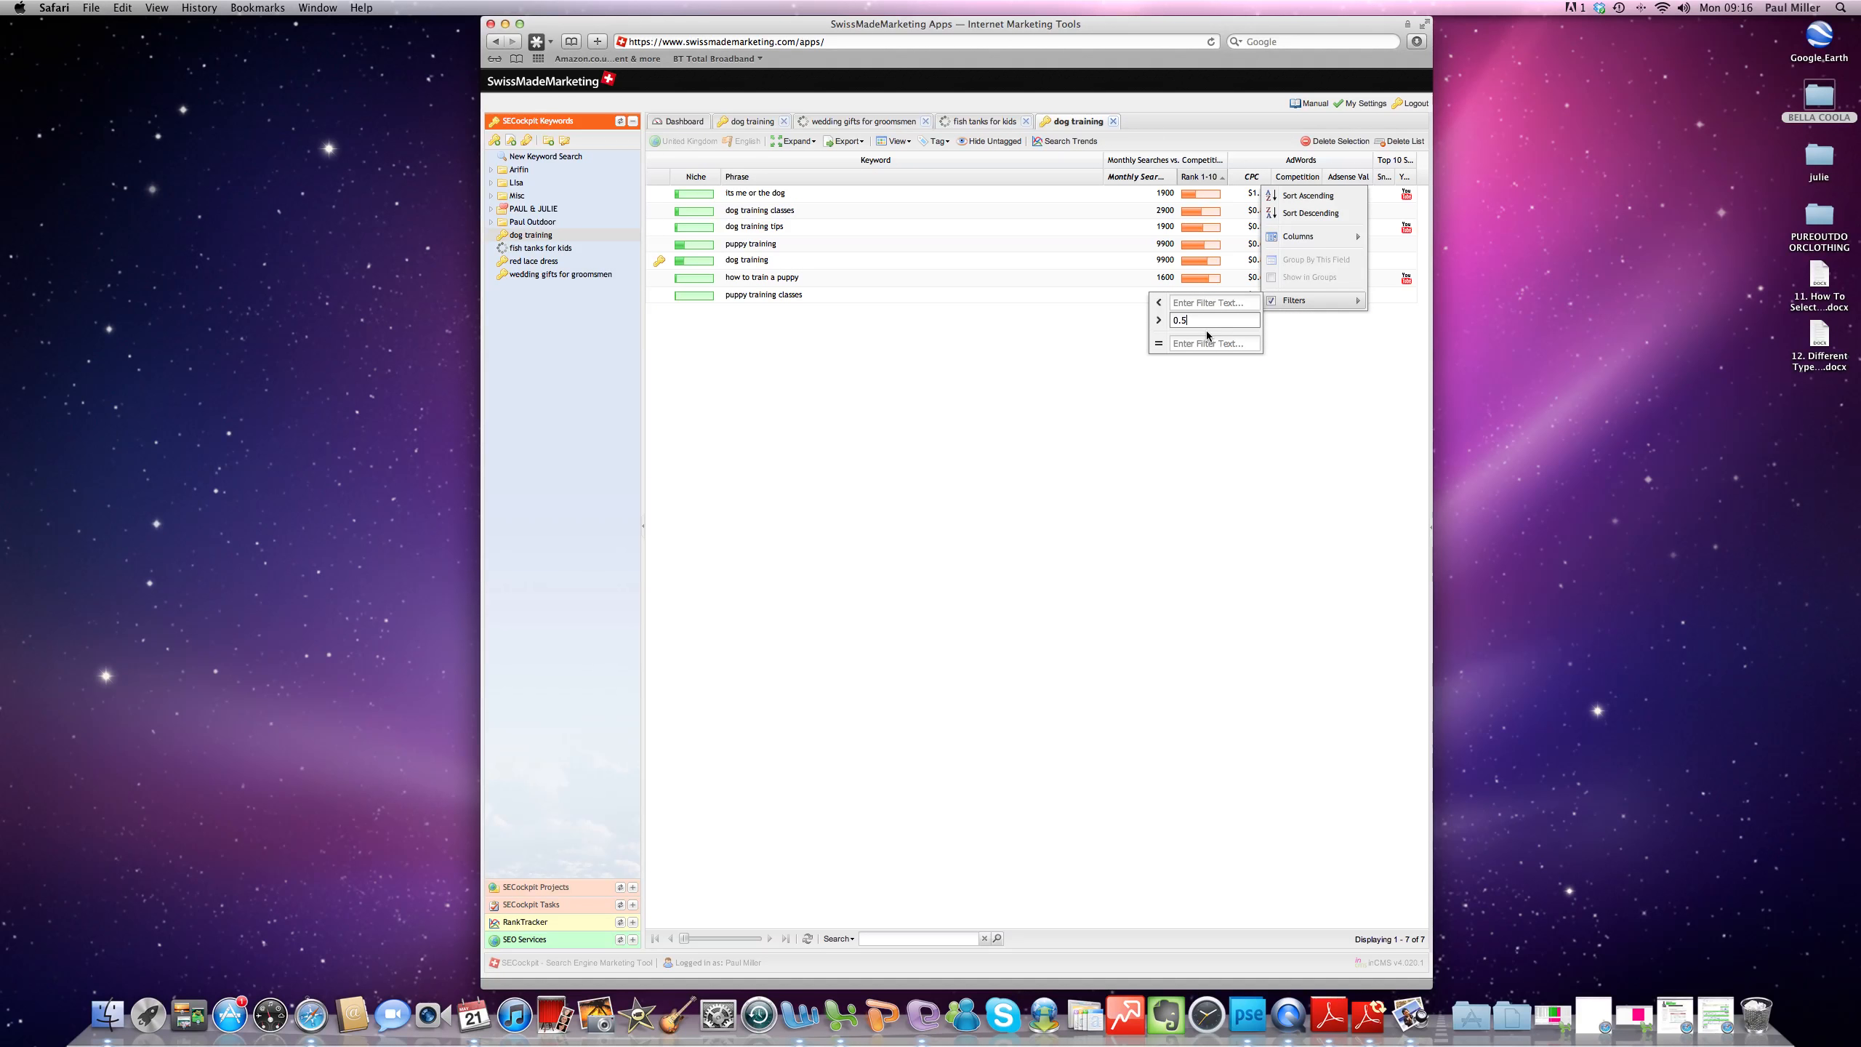
{"action": "type", "text": "0"}
{"action": "key", "text": "Return"}
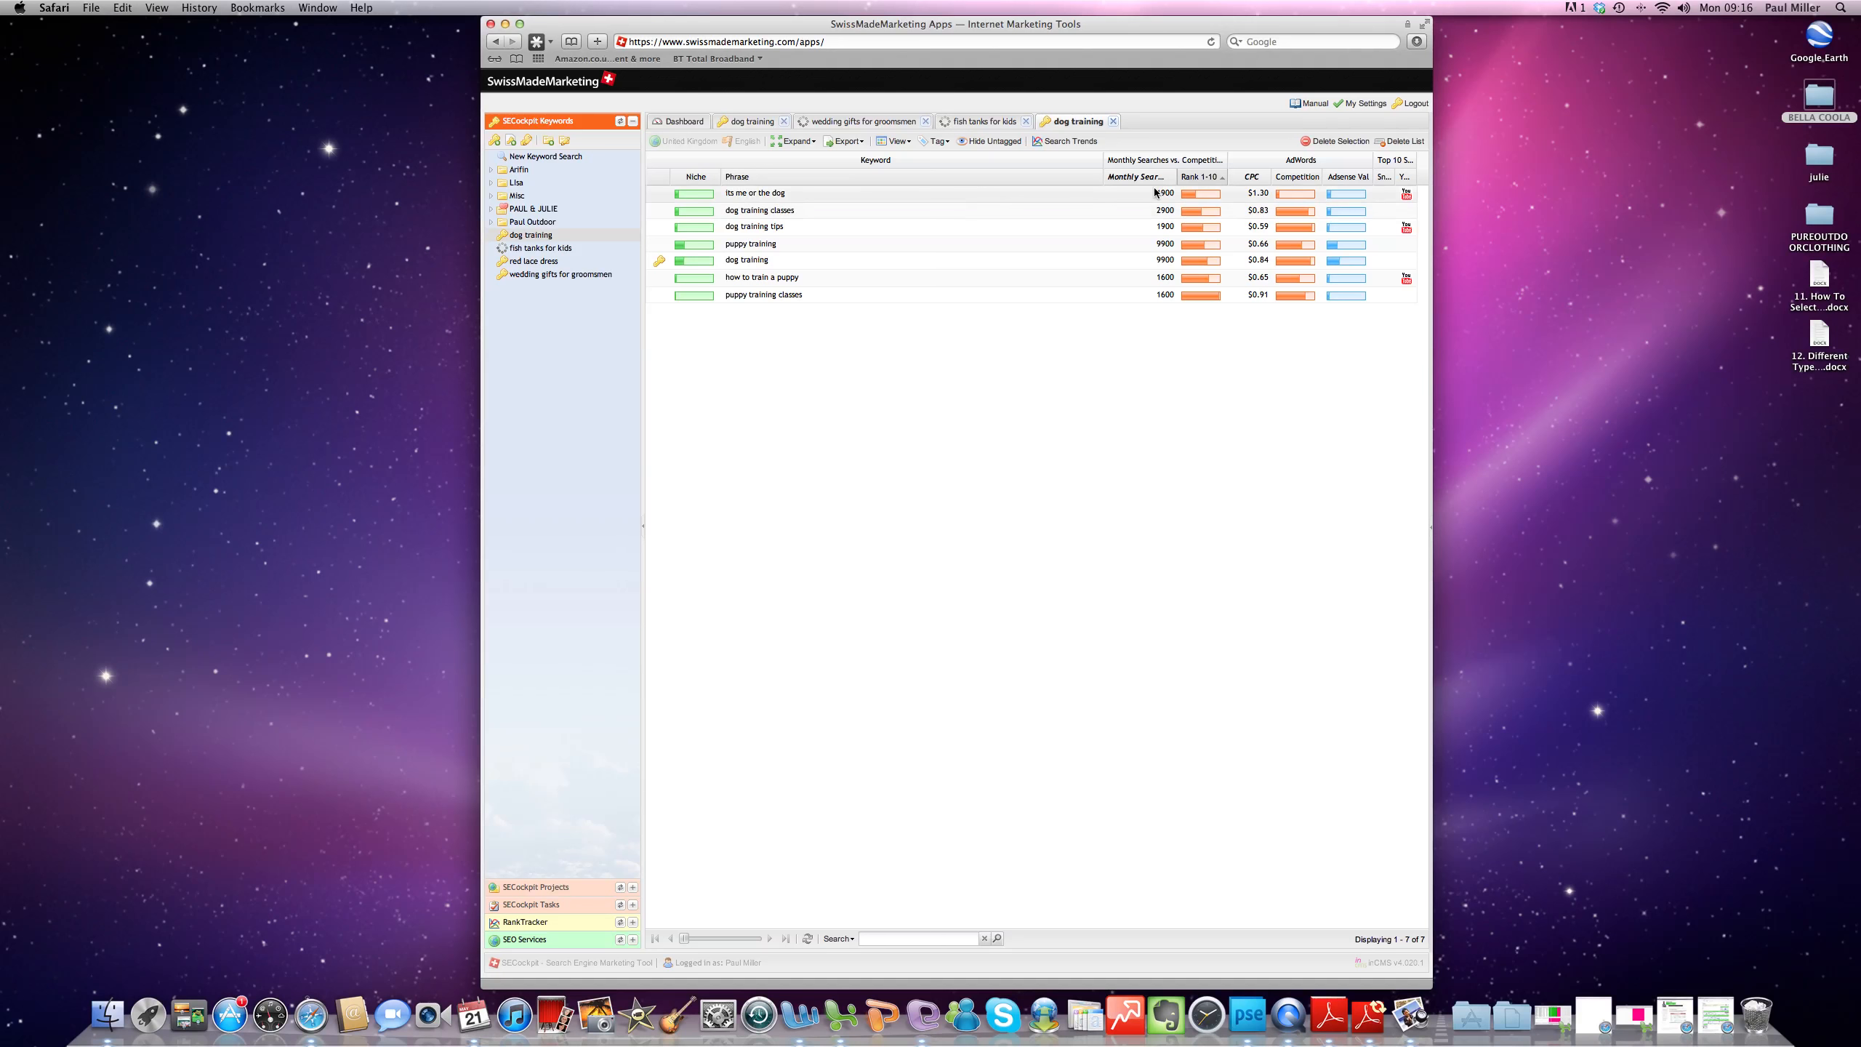
- Filter the dog training keywords to an AdWords competition greater than 50
{"action": "left_click", "coordinate": [1316, 178]}
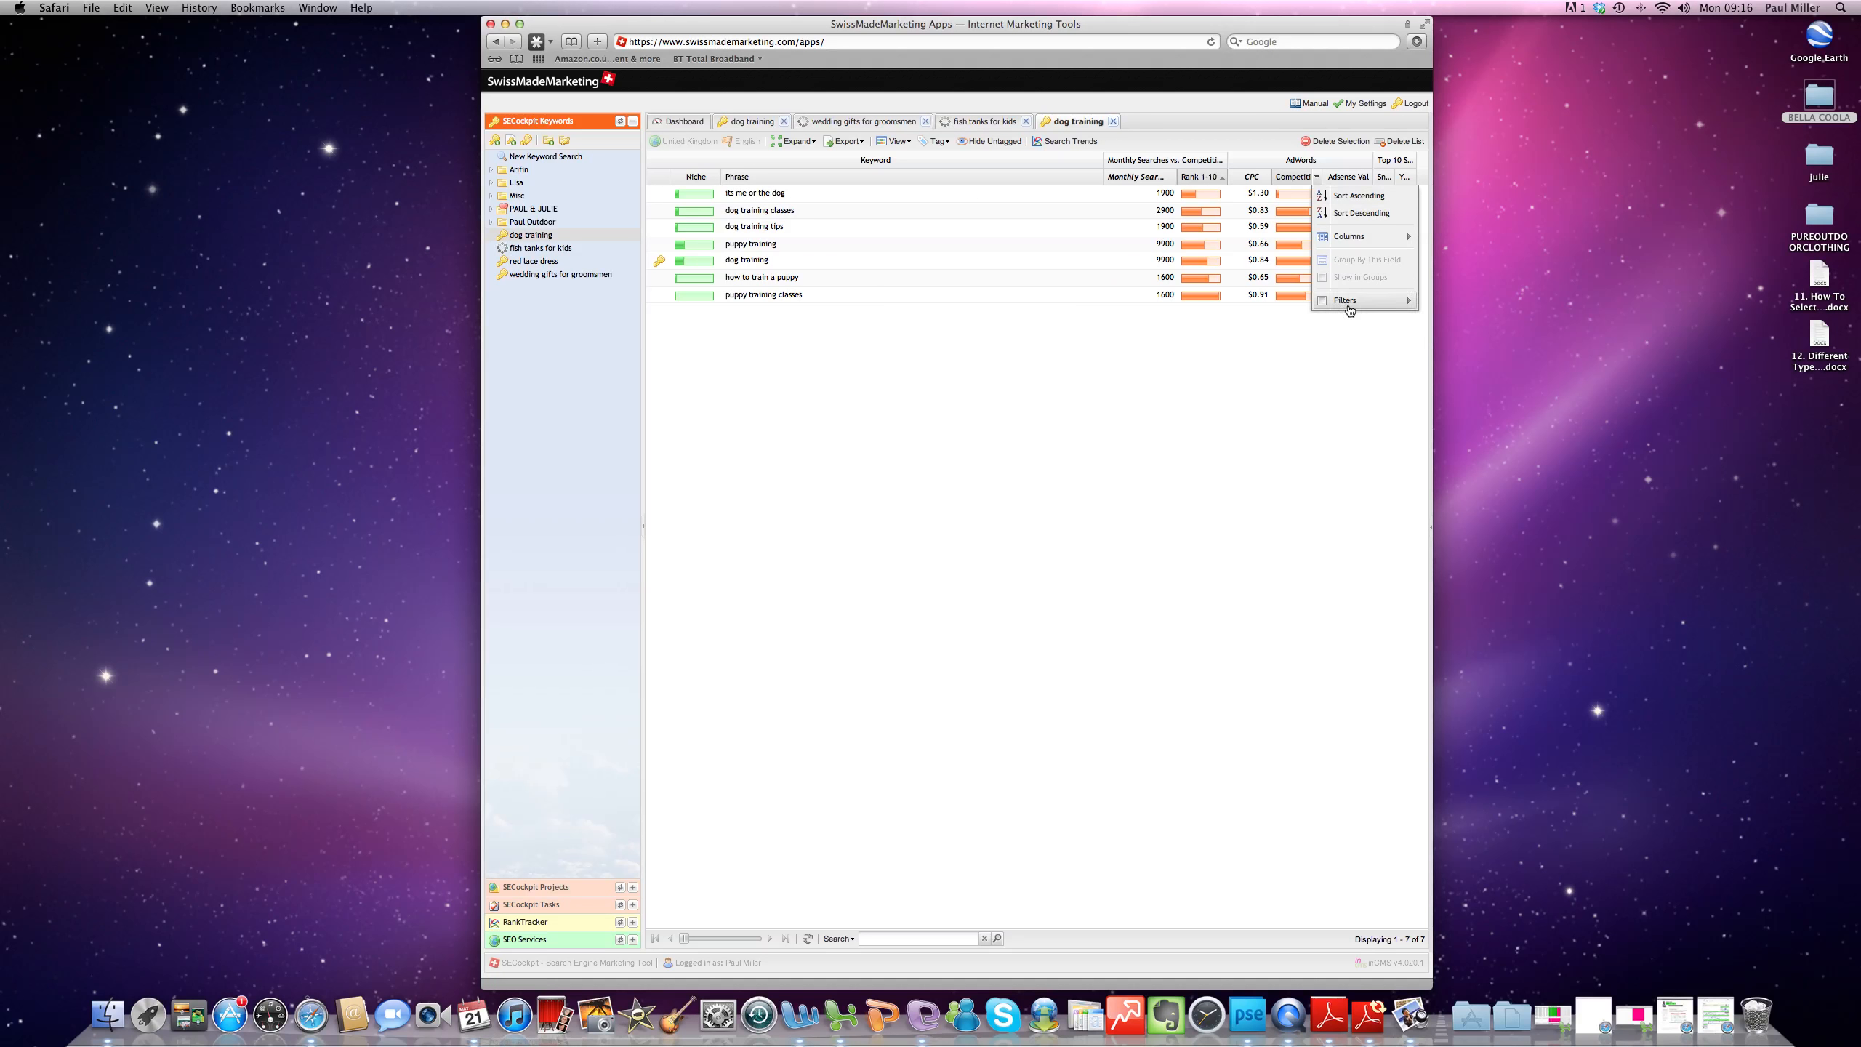
{"action": "mouse_move", "coordinate": [1351, 311]}
{"action": "left_click", "coordinate": [1261, 319]}
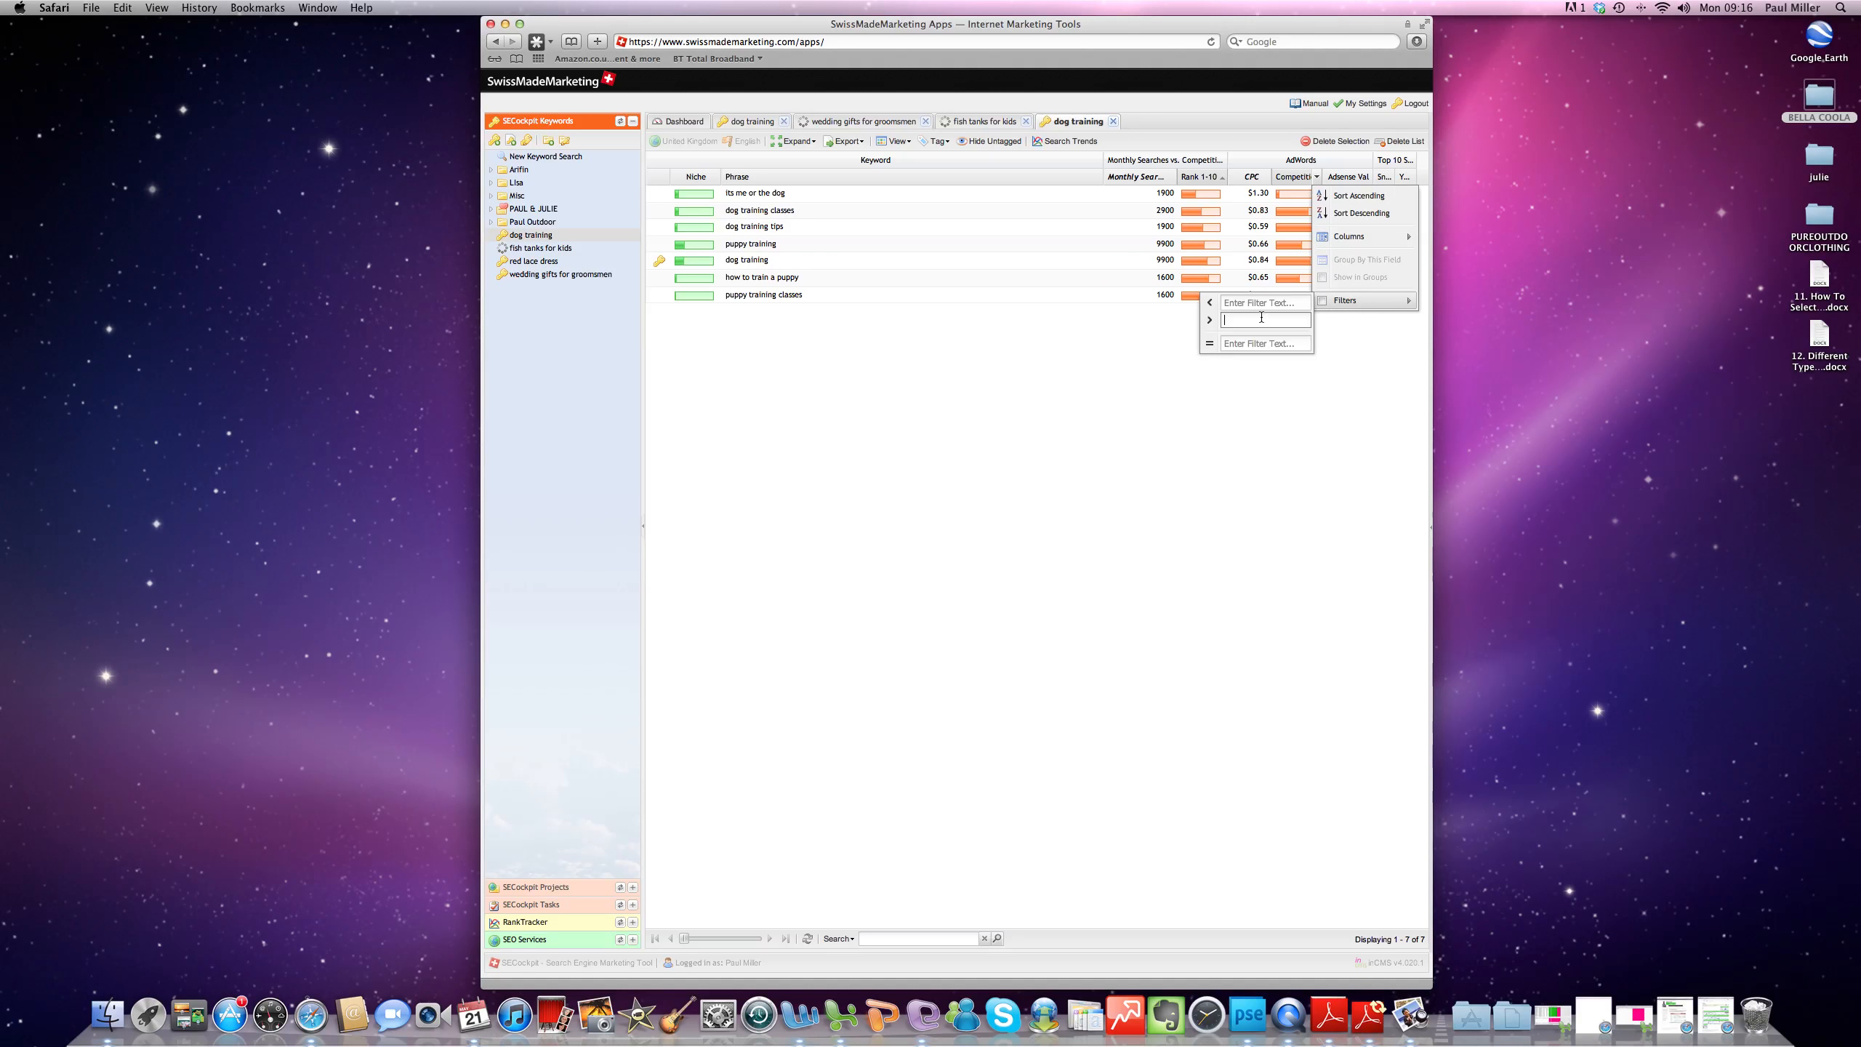
{"action": "type", "text": "50"}
{"action": "key", "text": "Return"}
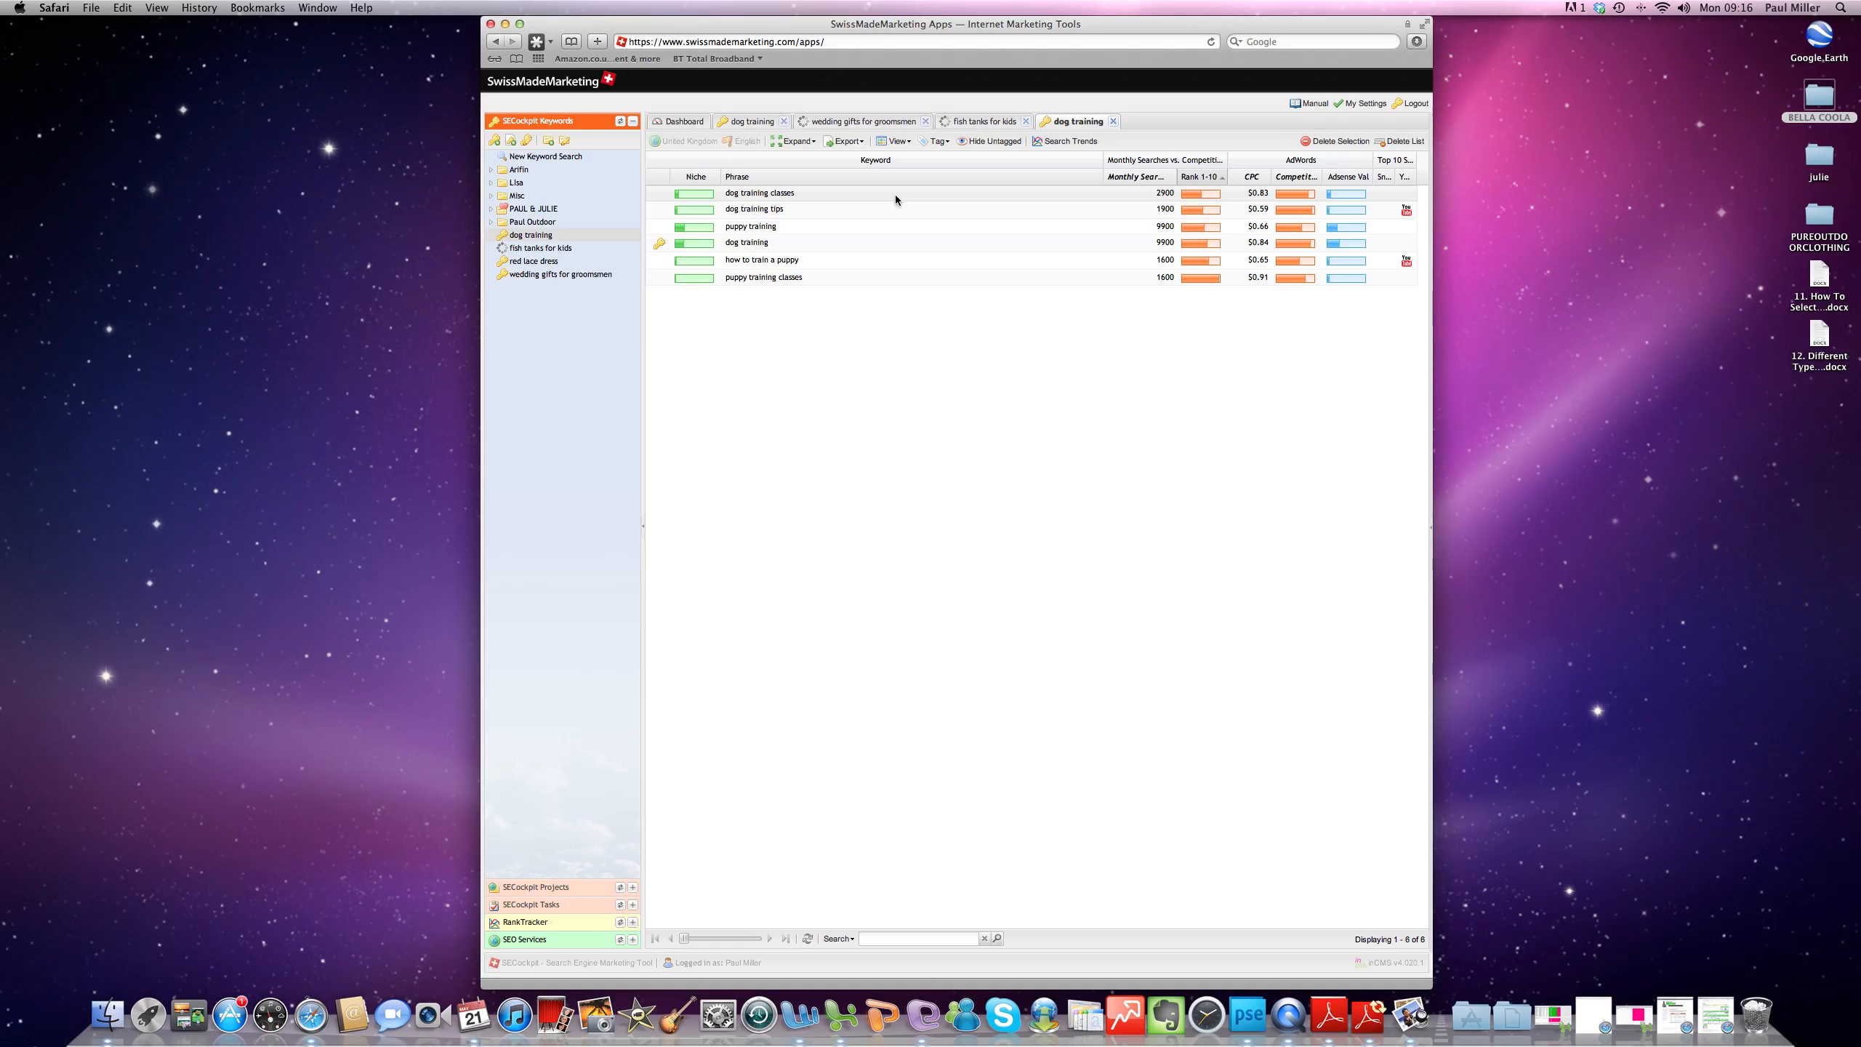
- Filter the dog training keywords to a Rank 1-10 competition less than 15, and delete the dog training list
{"action": "left_click", "coordinate": [893, 194]}
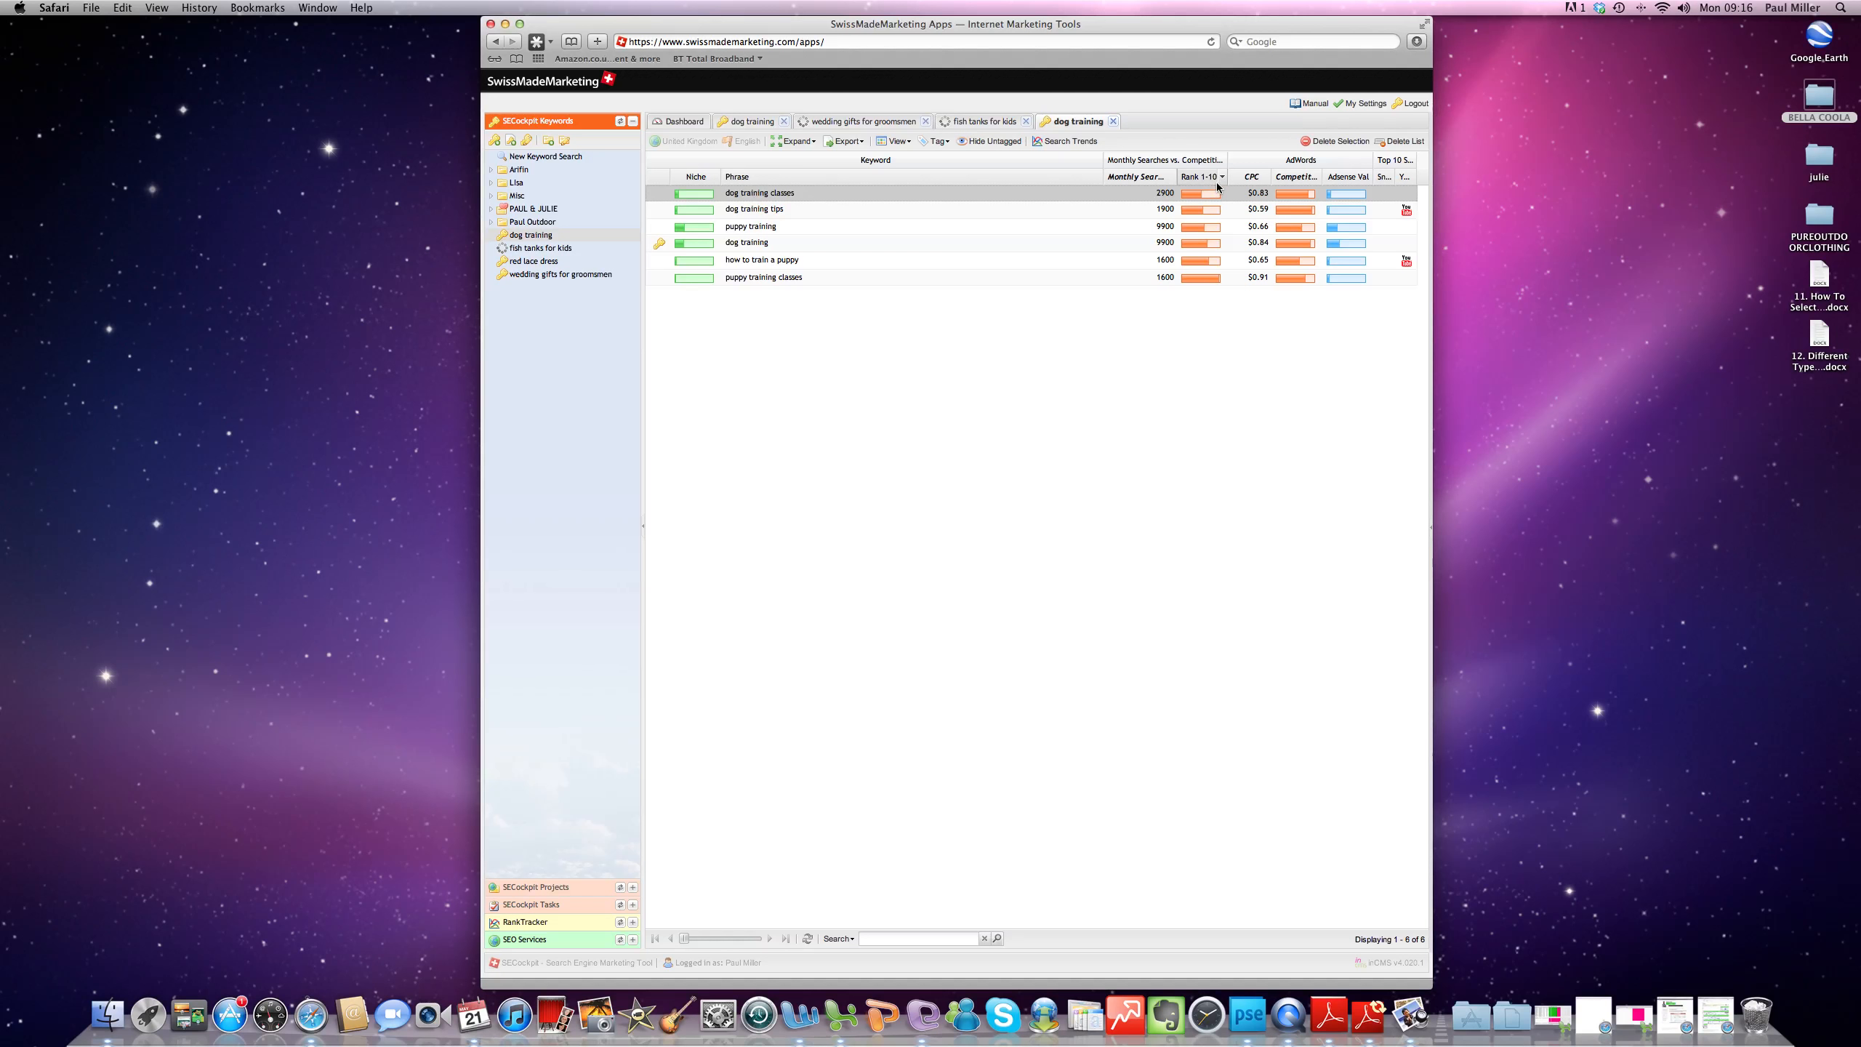
{"action": "left_click", "coordinate": [1221, 177]}
{"action": "mouse_move", "coordinate": [1252, 300]}
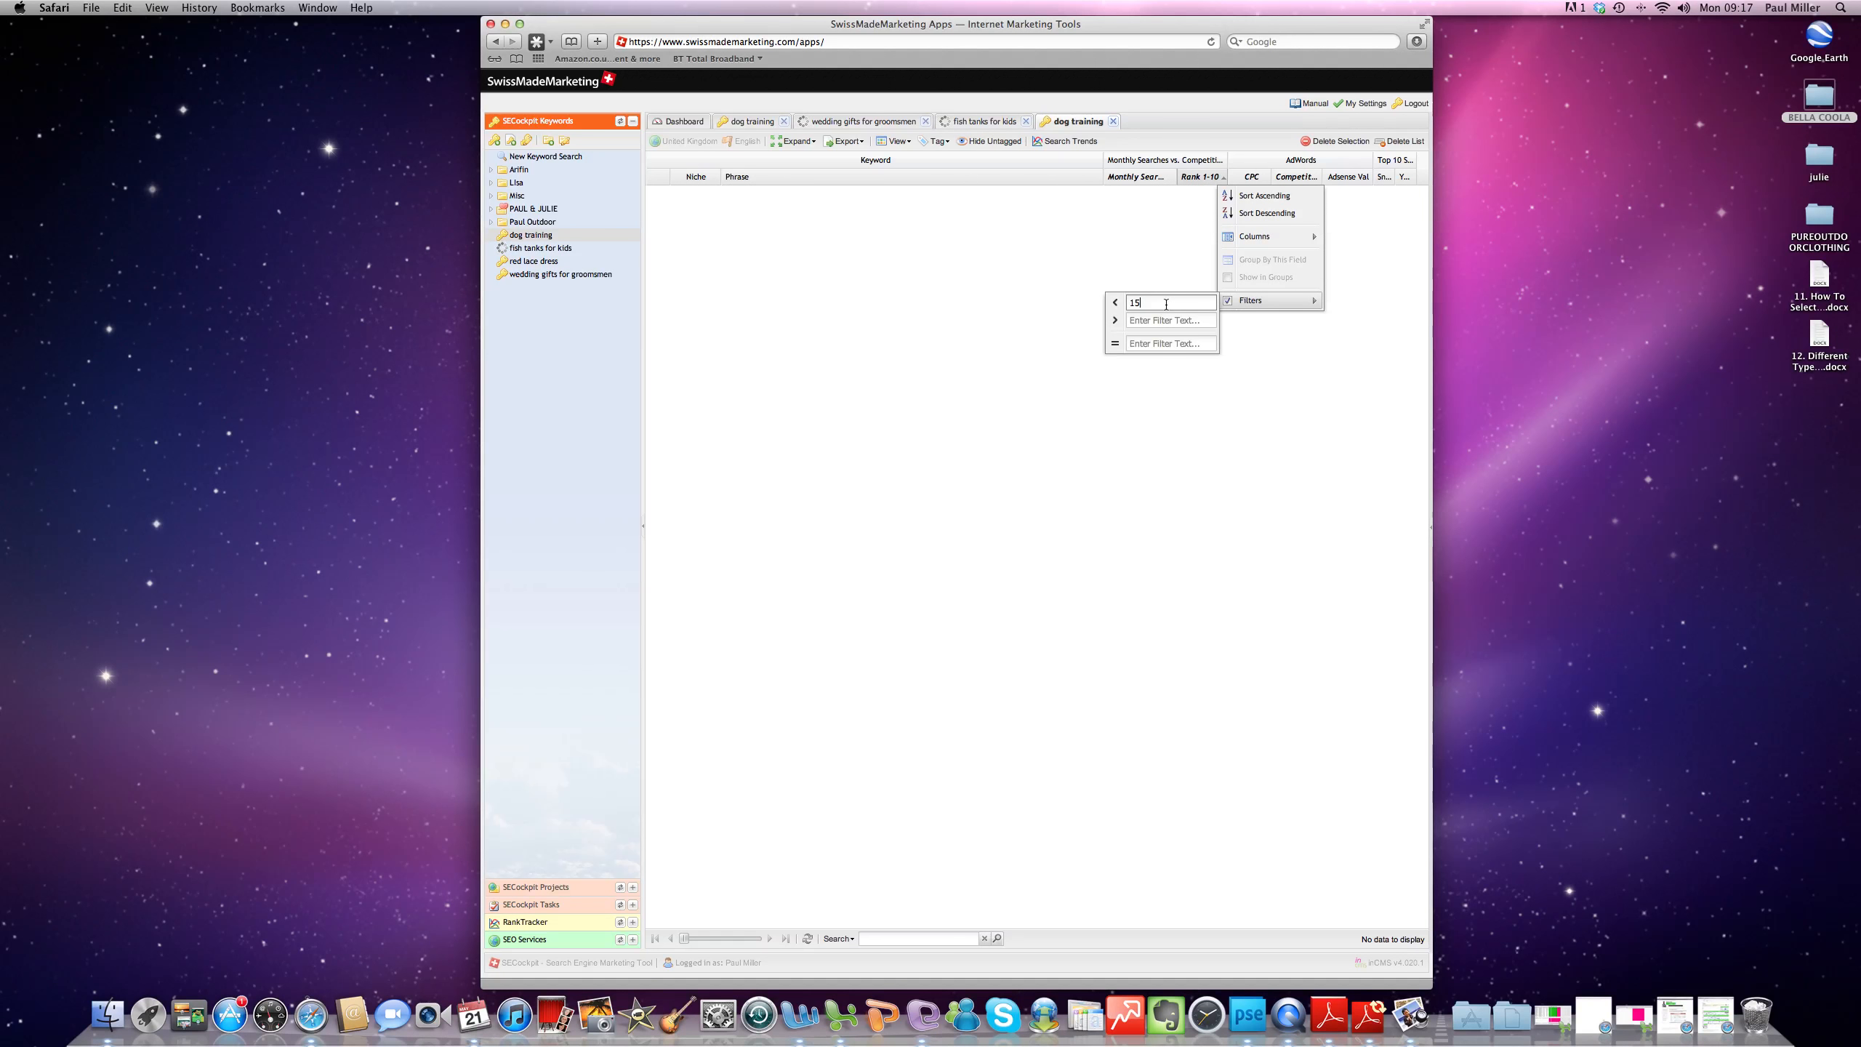
{"action": "left_click", "coordinate": [1400, 142]}
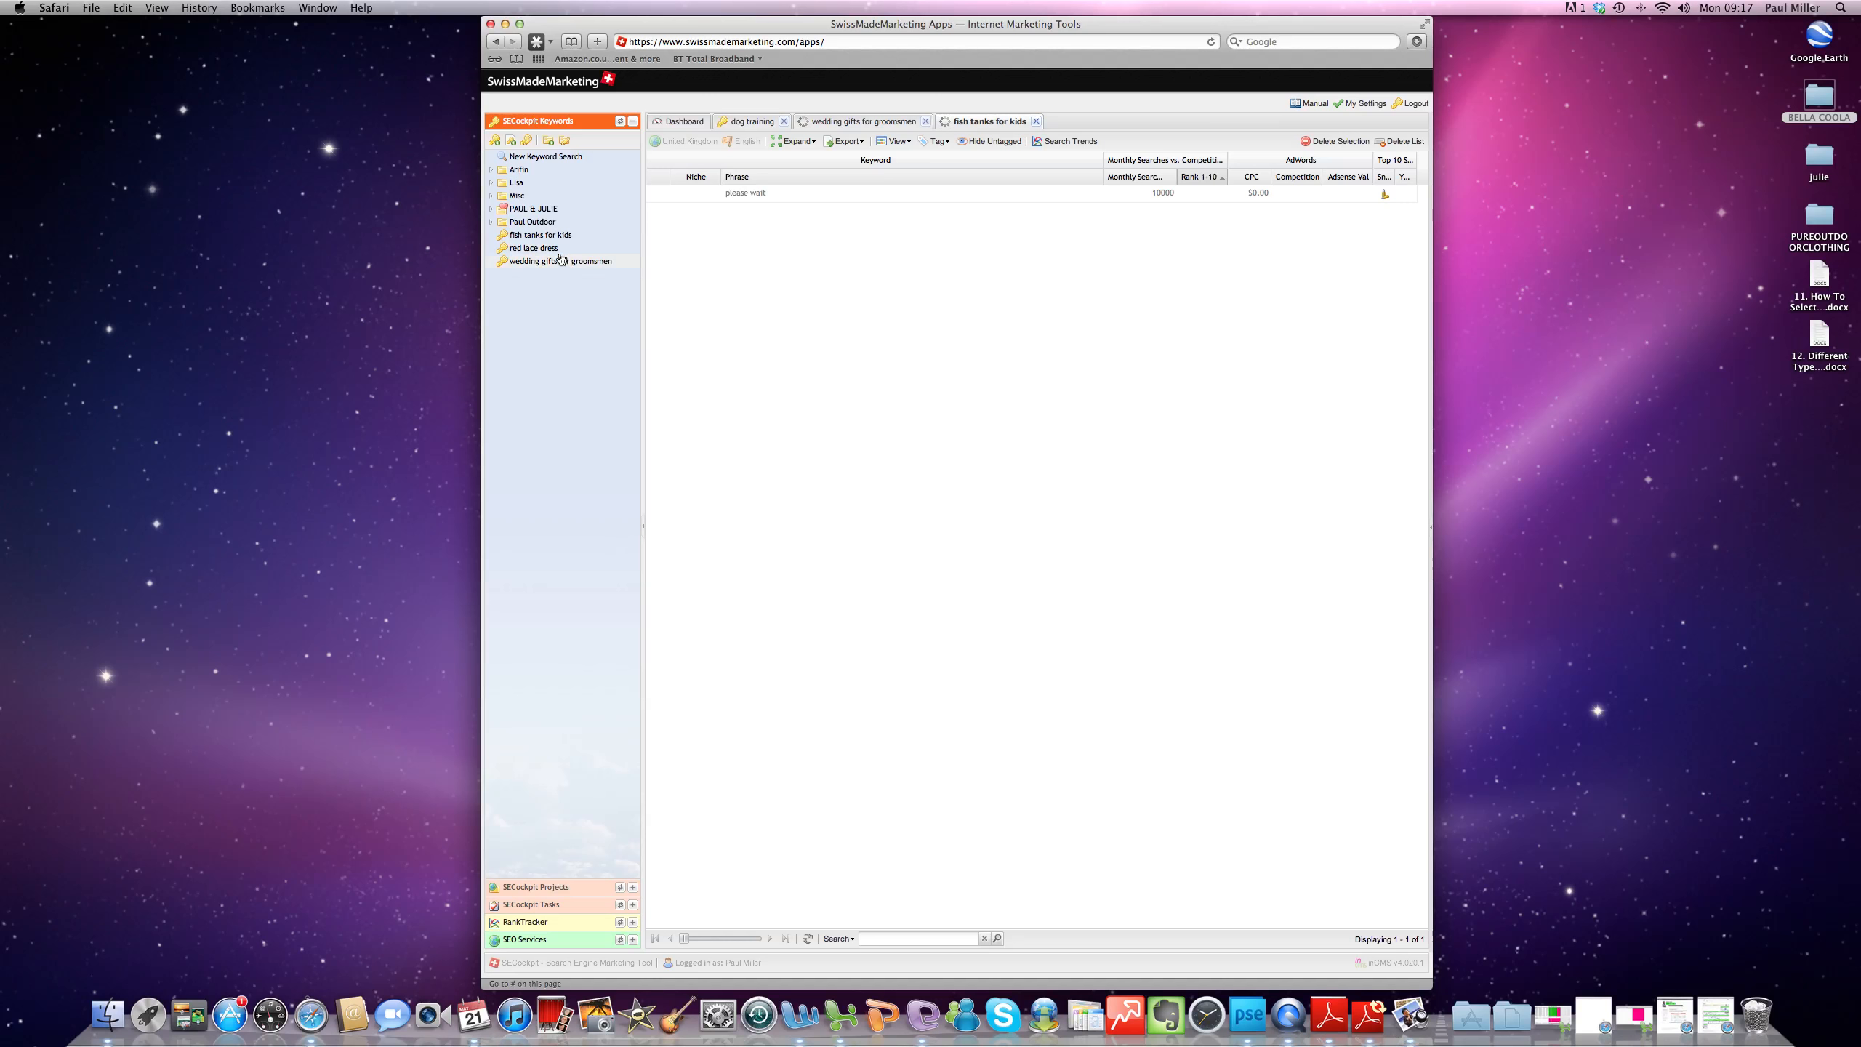
- Open the fish tanks for kids keyword list and filter it to monthly searches greater than 1000
{"action": "left_click", "coordinate": [544, 239]}
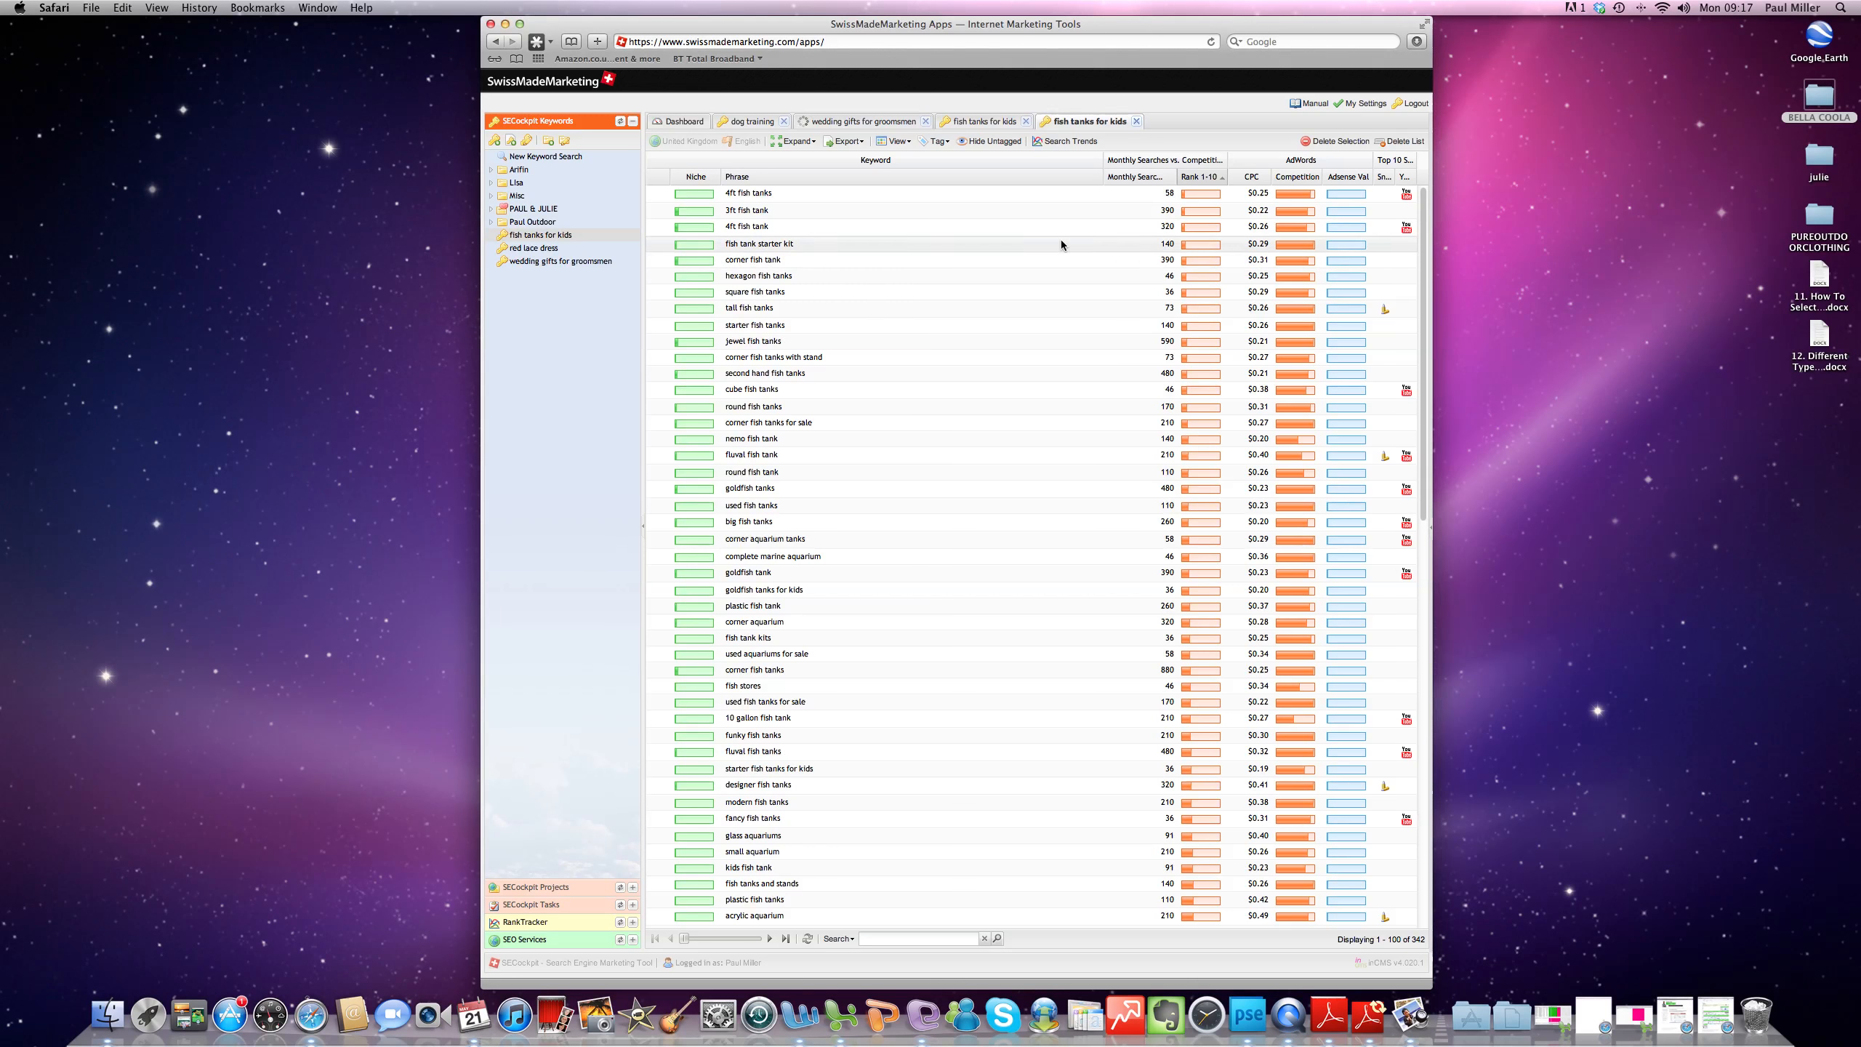
{"action": "left_click", "coordinate": [1171, 178]}
{"action": "mouse_move", "coordinate": [1202, 301]}
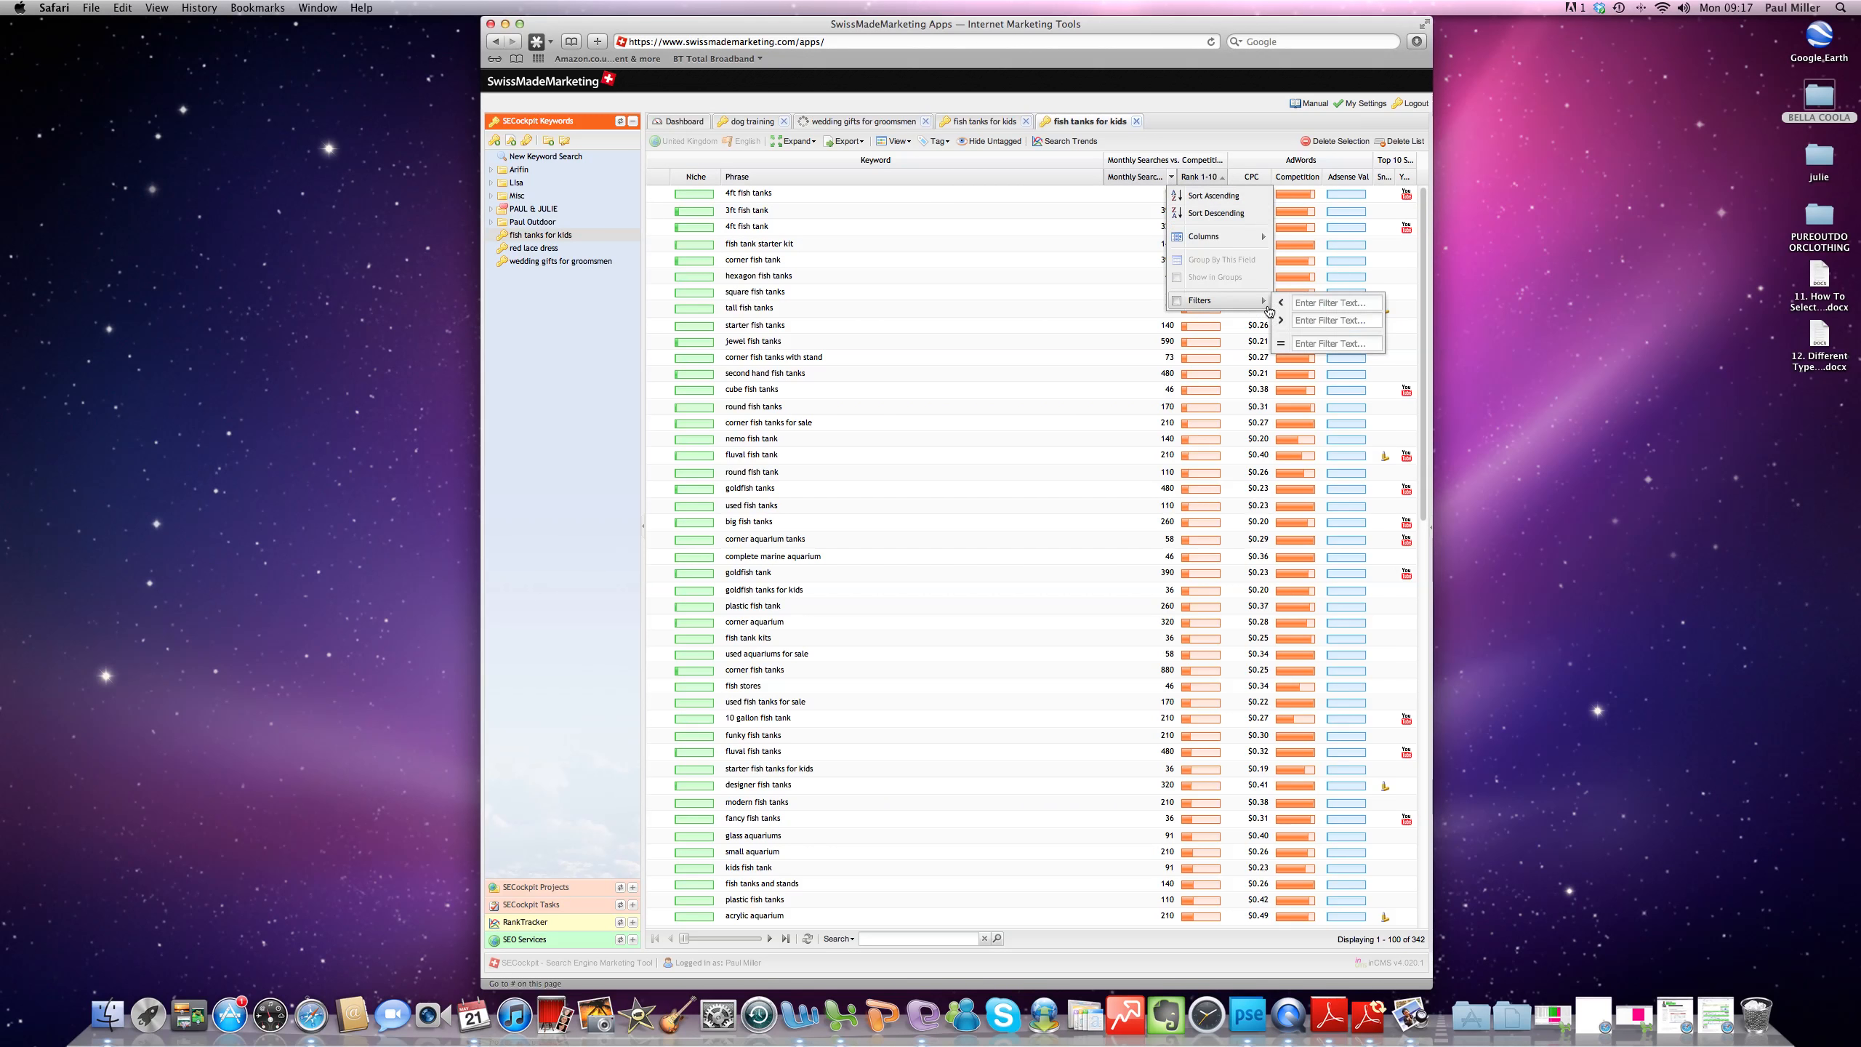
{"action": "left_click", "coordinate": [1324, 316]}
{"action": "type", "text": "1000"}
{"action": "left_click", "coordinate": [607, 398]}
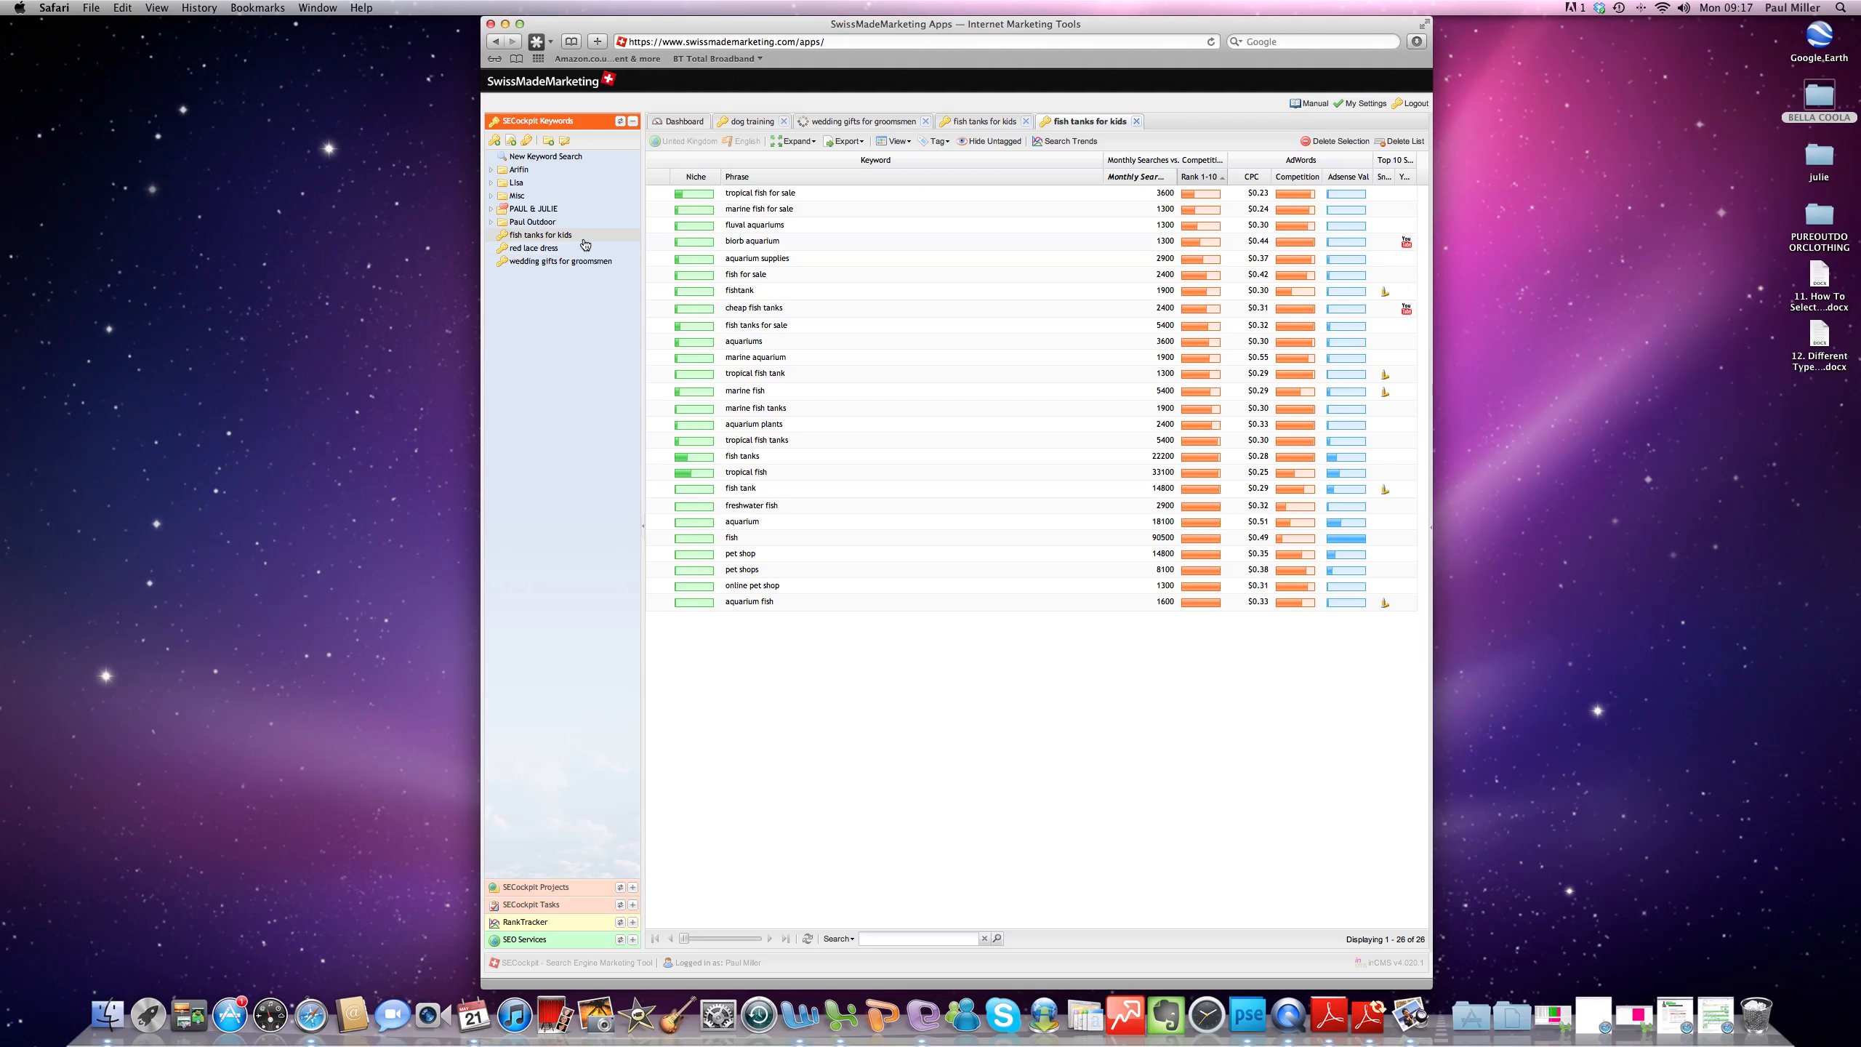
- Permanently delete the fish tanks for kids keyword list
{"action": "left_click", "coordinate": [1399, 141]}
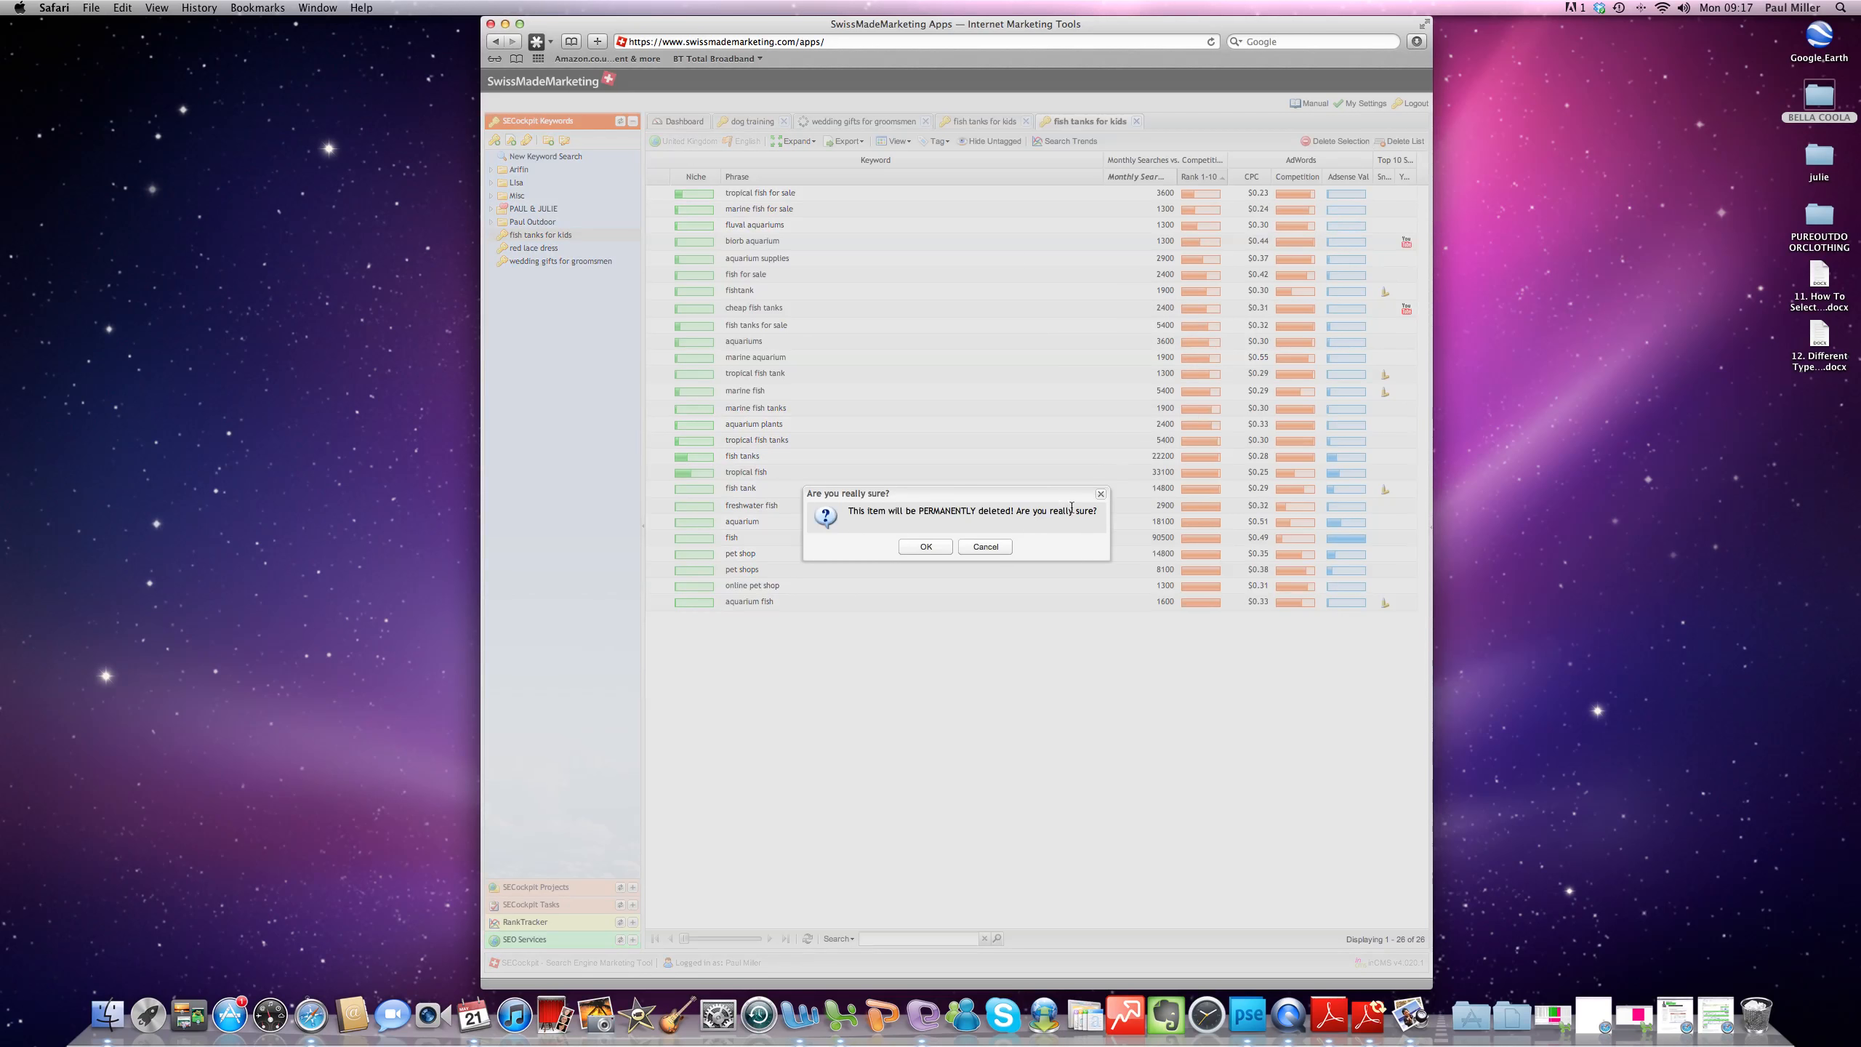
{"action": "left_click", "coordinate": [926, 545]}
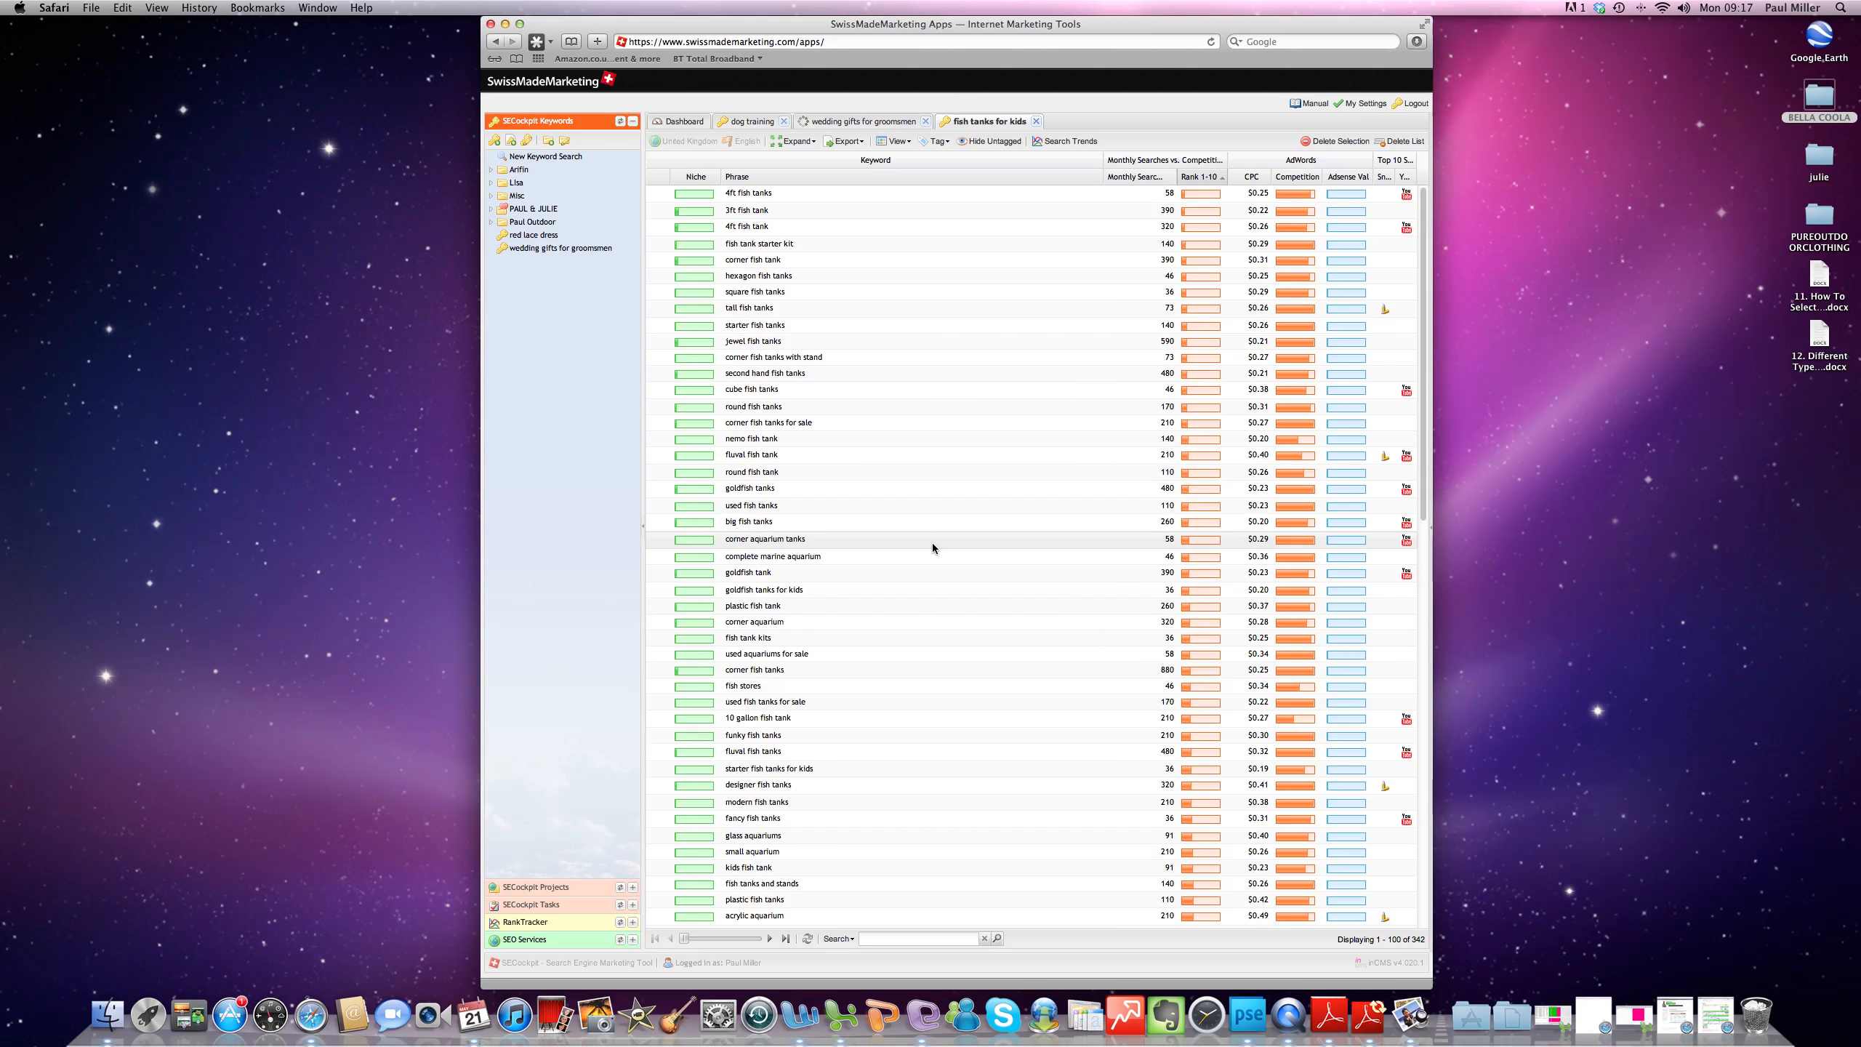
- Open the wedding gifts for groomsmen keyword list and filter it to monthly searches greater than 1000
{"action": "double_click", "coordinate": [570, 251]}
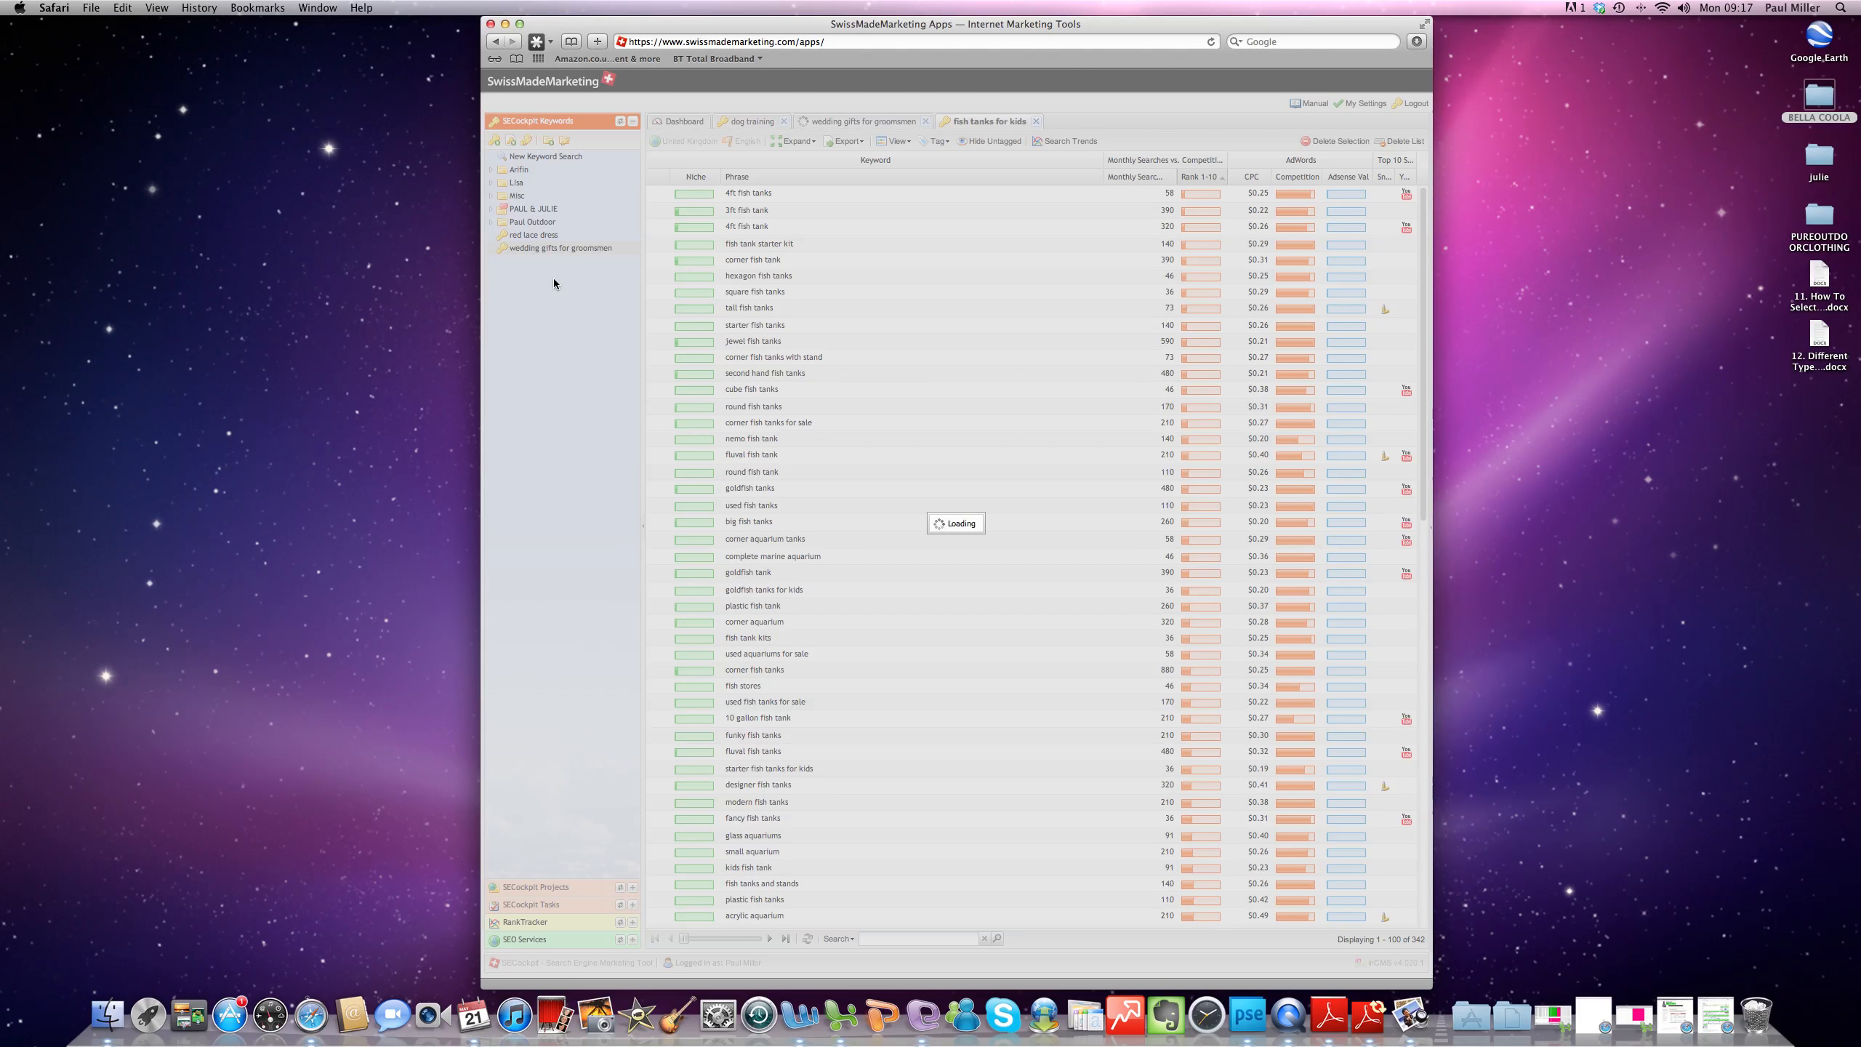
{"action": "left_click", "coordinate": [1171, 176]}
{"action": "mouse_move", "coordinate": [1216, 300]}
{"action": "left_click", "coordinate": [1335, 320]}
{"action": "type", "text": "1000"}
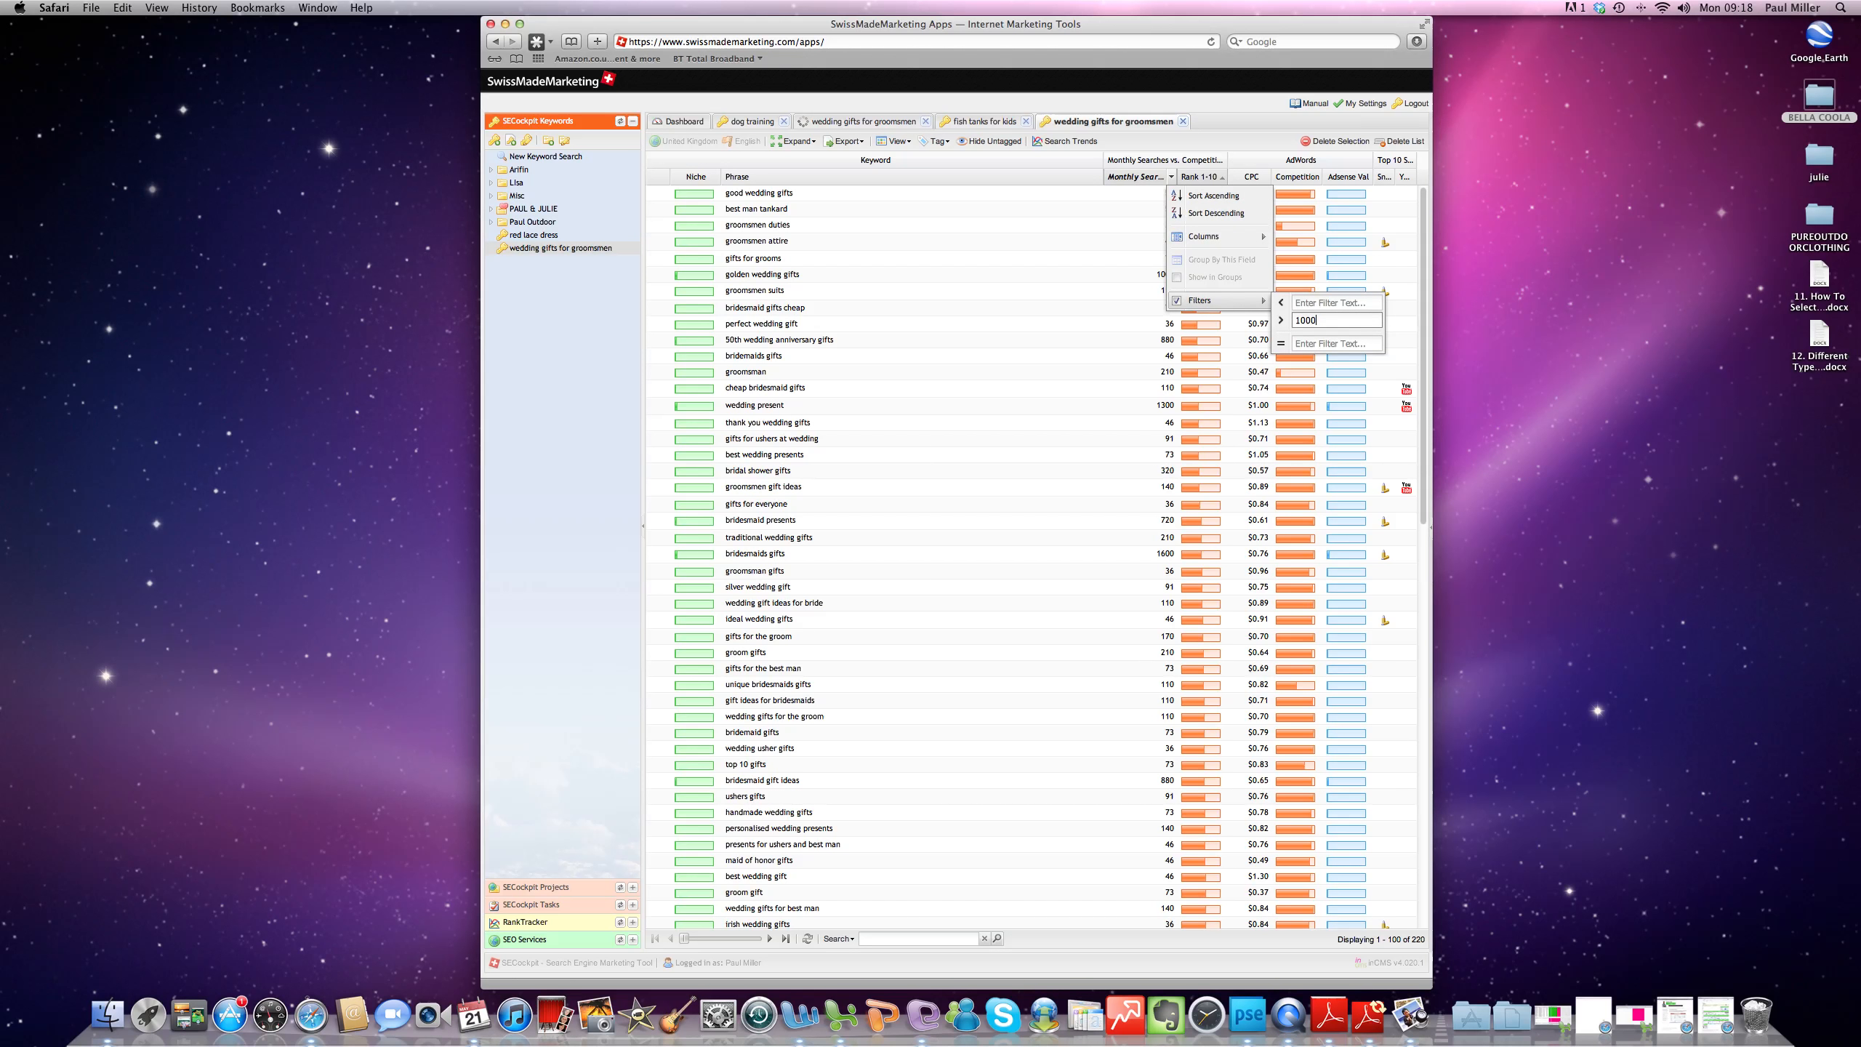
{"action": "left_click", "coordinate": [536, 373]}
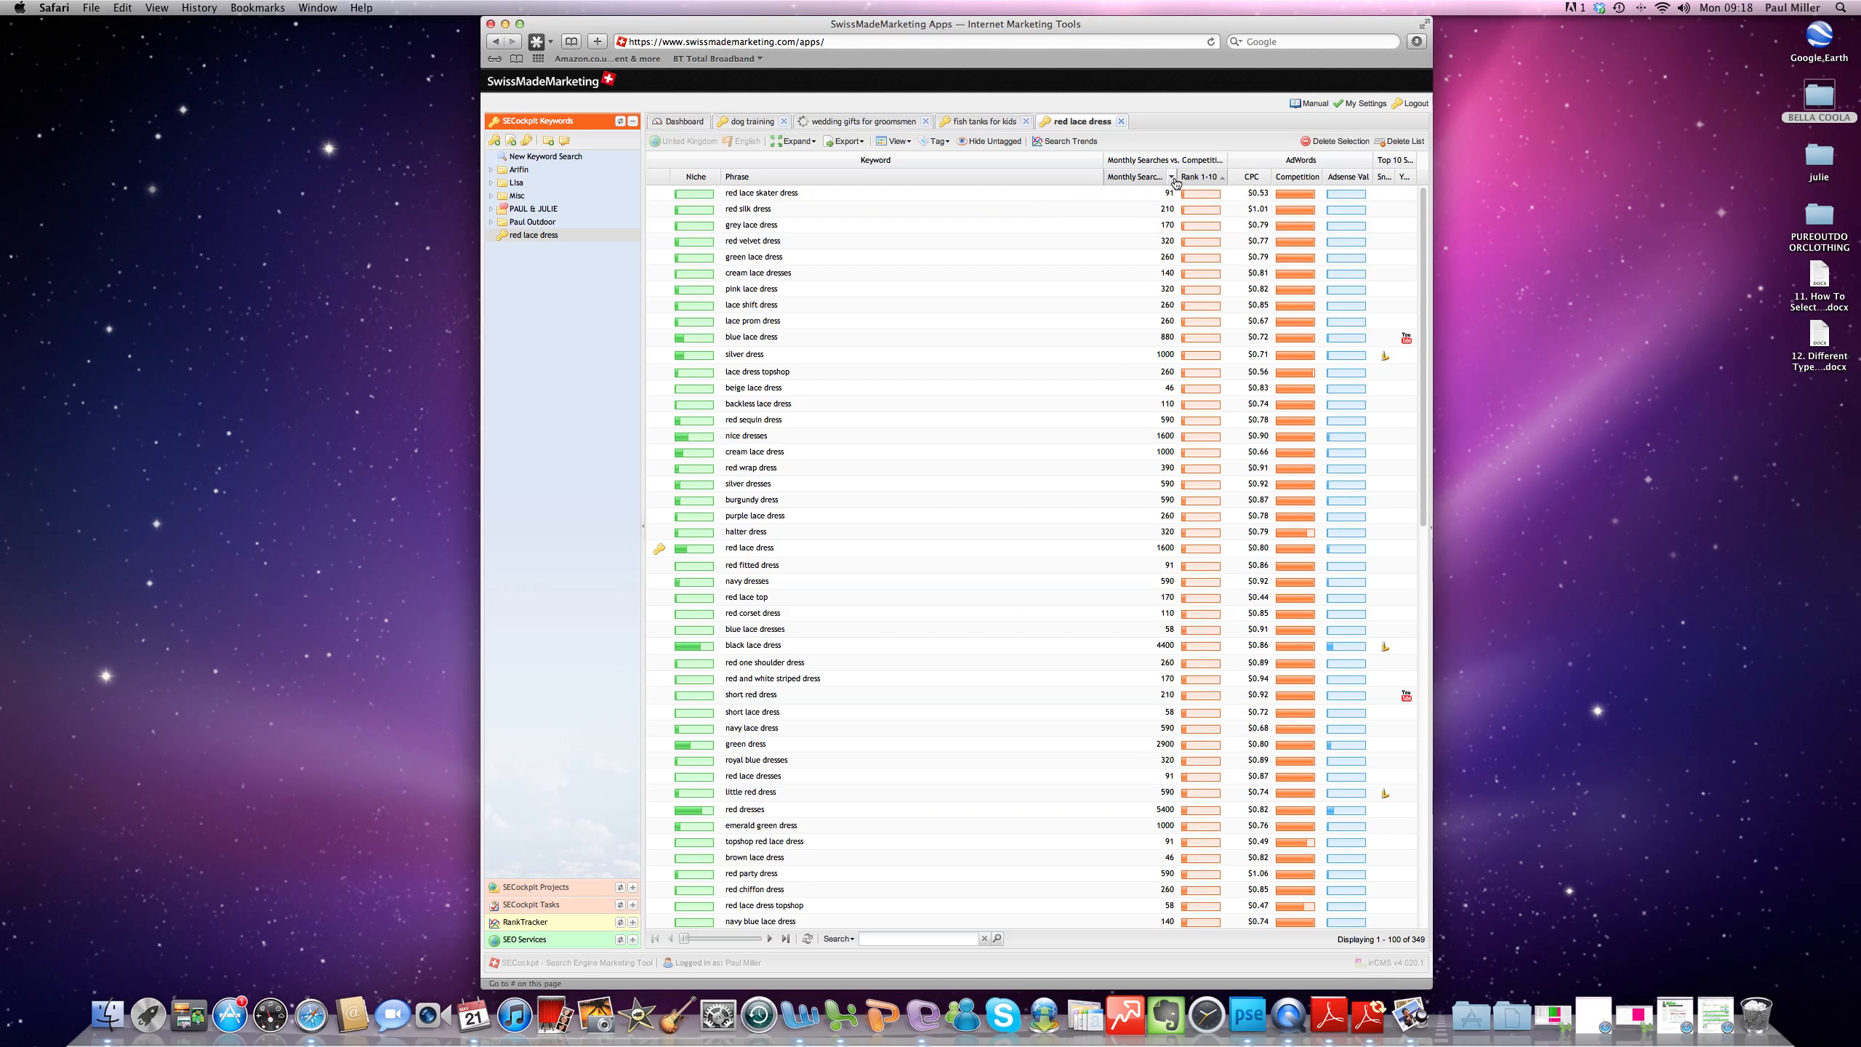
- Filter the red lace dress keyword list to monthly searches greater than 1000
{"action": "left_click", "coordinate": [1171, 176]}
{"action": "mouse_move", "coordinate": [1193, 306]}
{"action": "left_click", "coordinate": [1328, 319]}
{"action": "type", "text": "1000"}
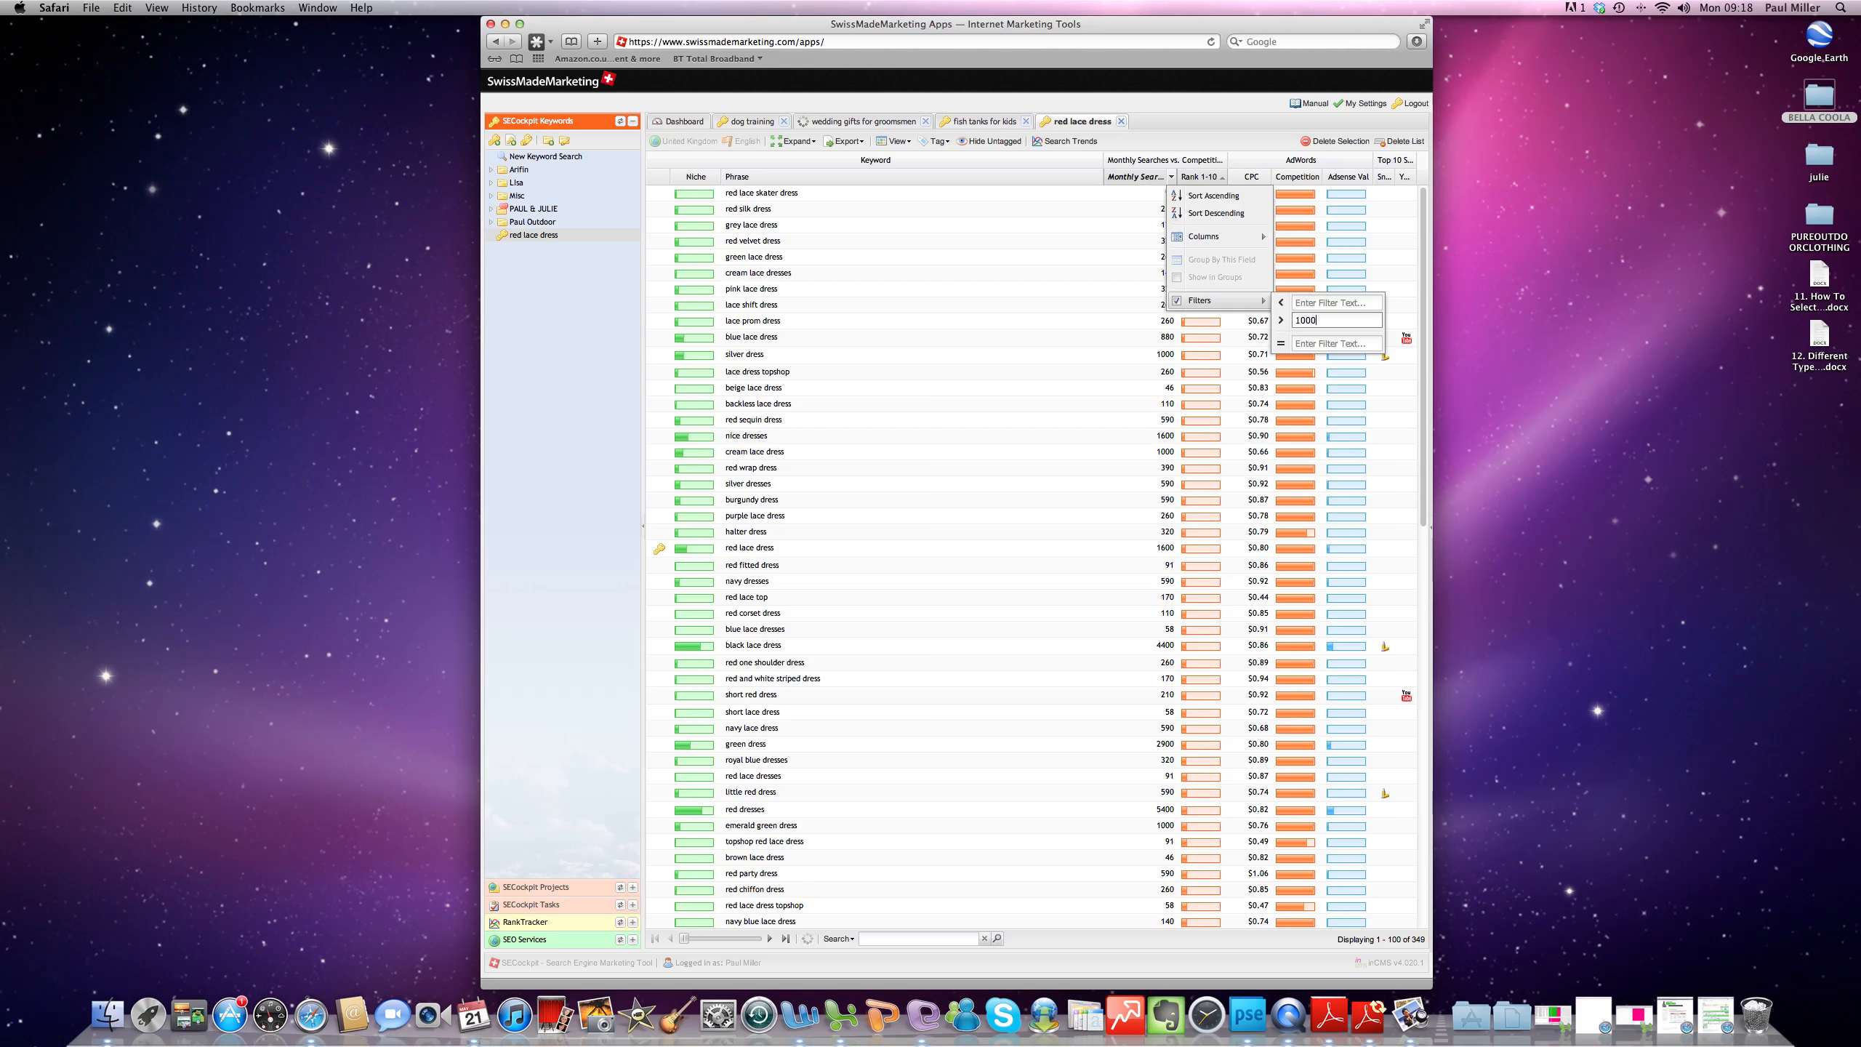
{"action": "left_click", "coordinate": [602, 375]}
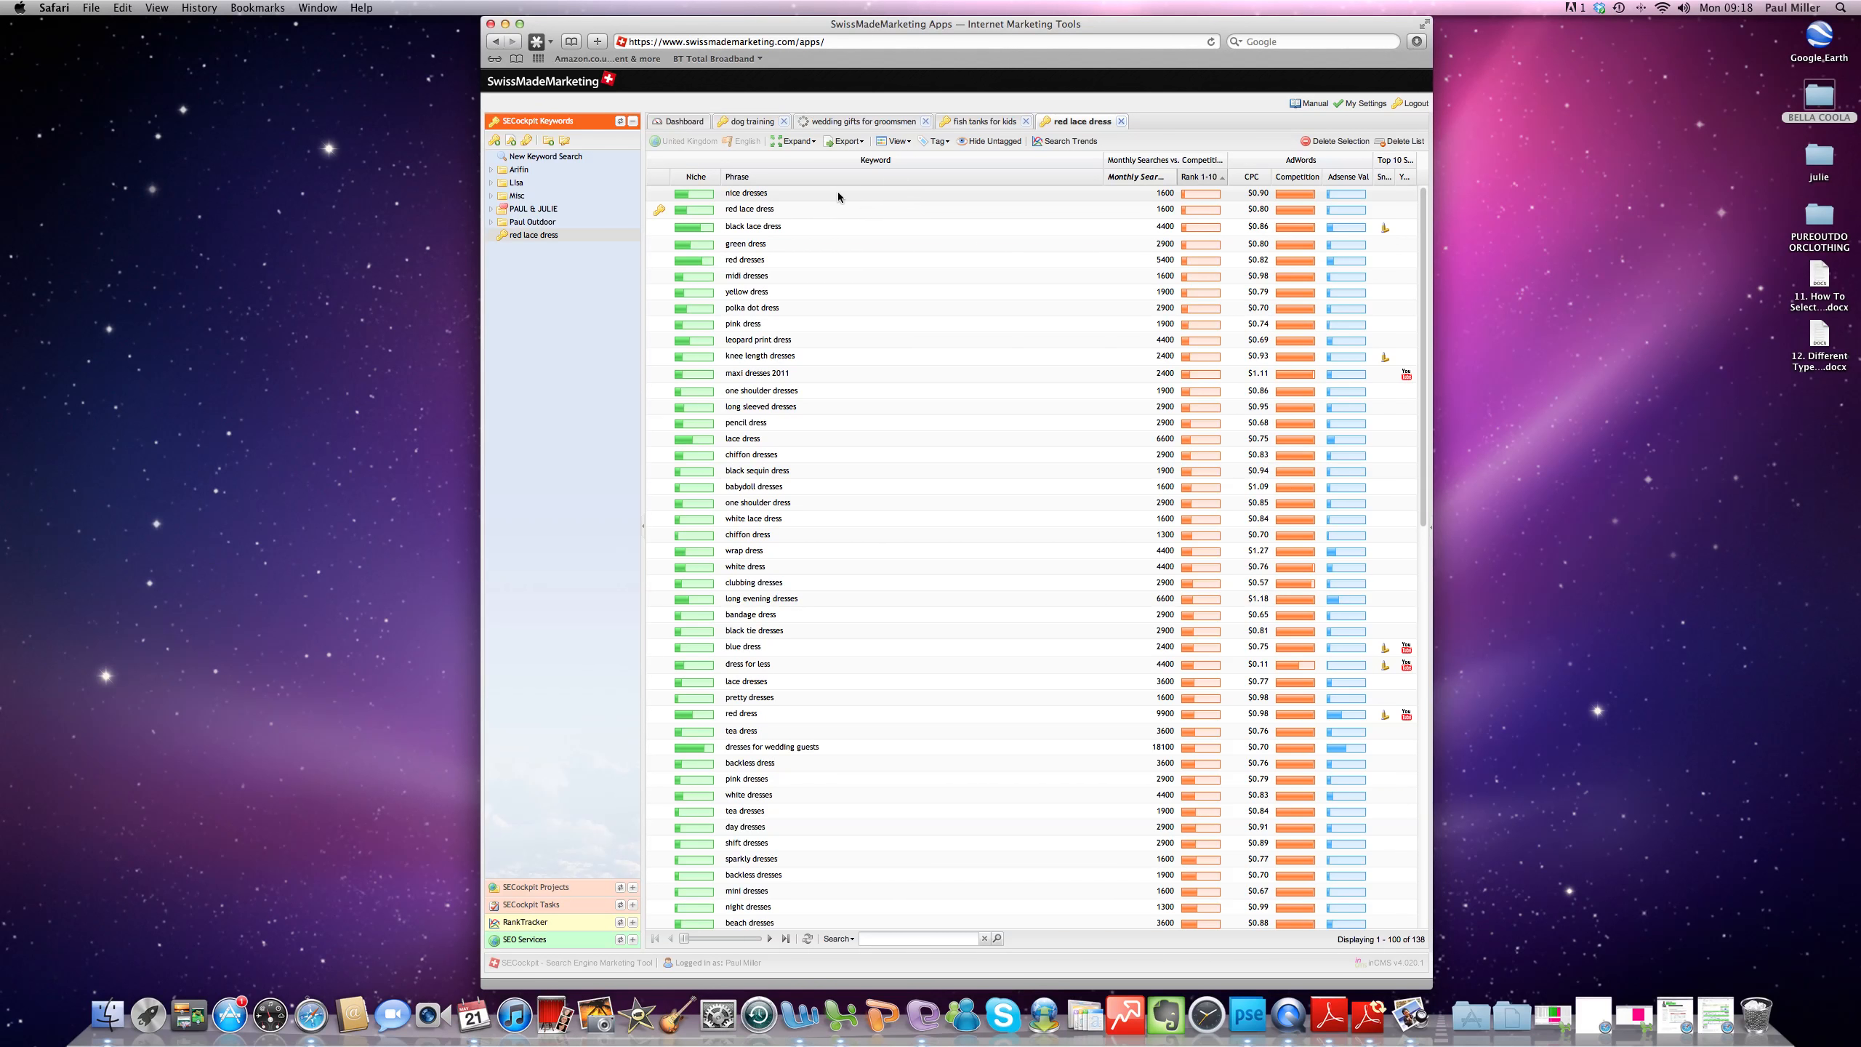
- Filter the red lace dress keywords to a CPC greater than 0.50
{"action": "left_click", "coordinate": [1265, 177]}
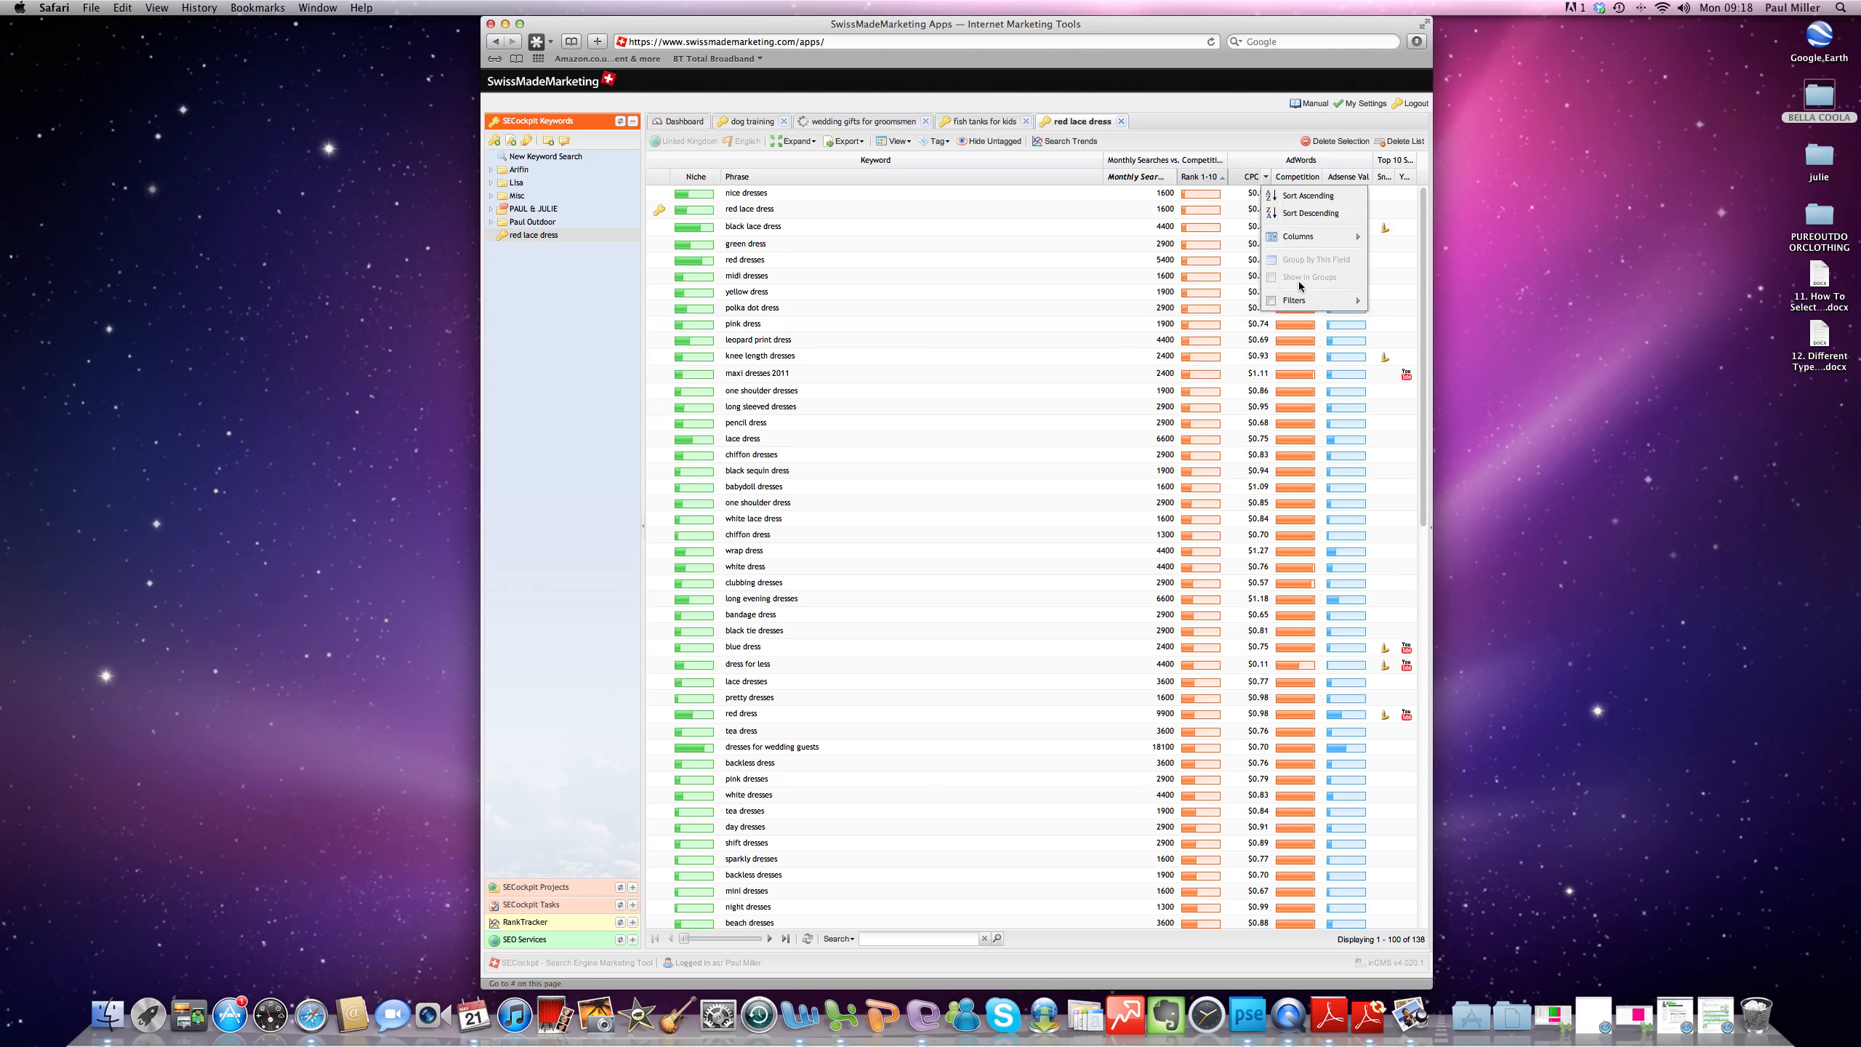
{"action": "mouse_move", "coordinate": [1295, 300]}
{"action": "left_click", "coordinate": [1219, 320]}
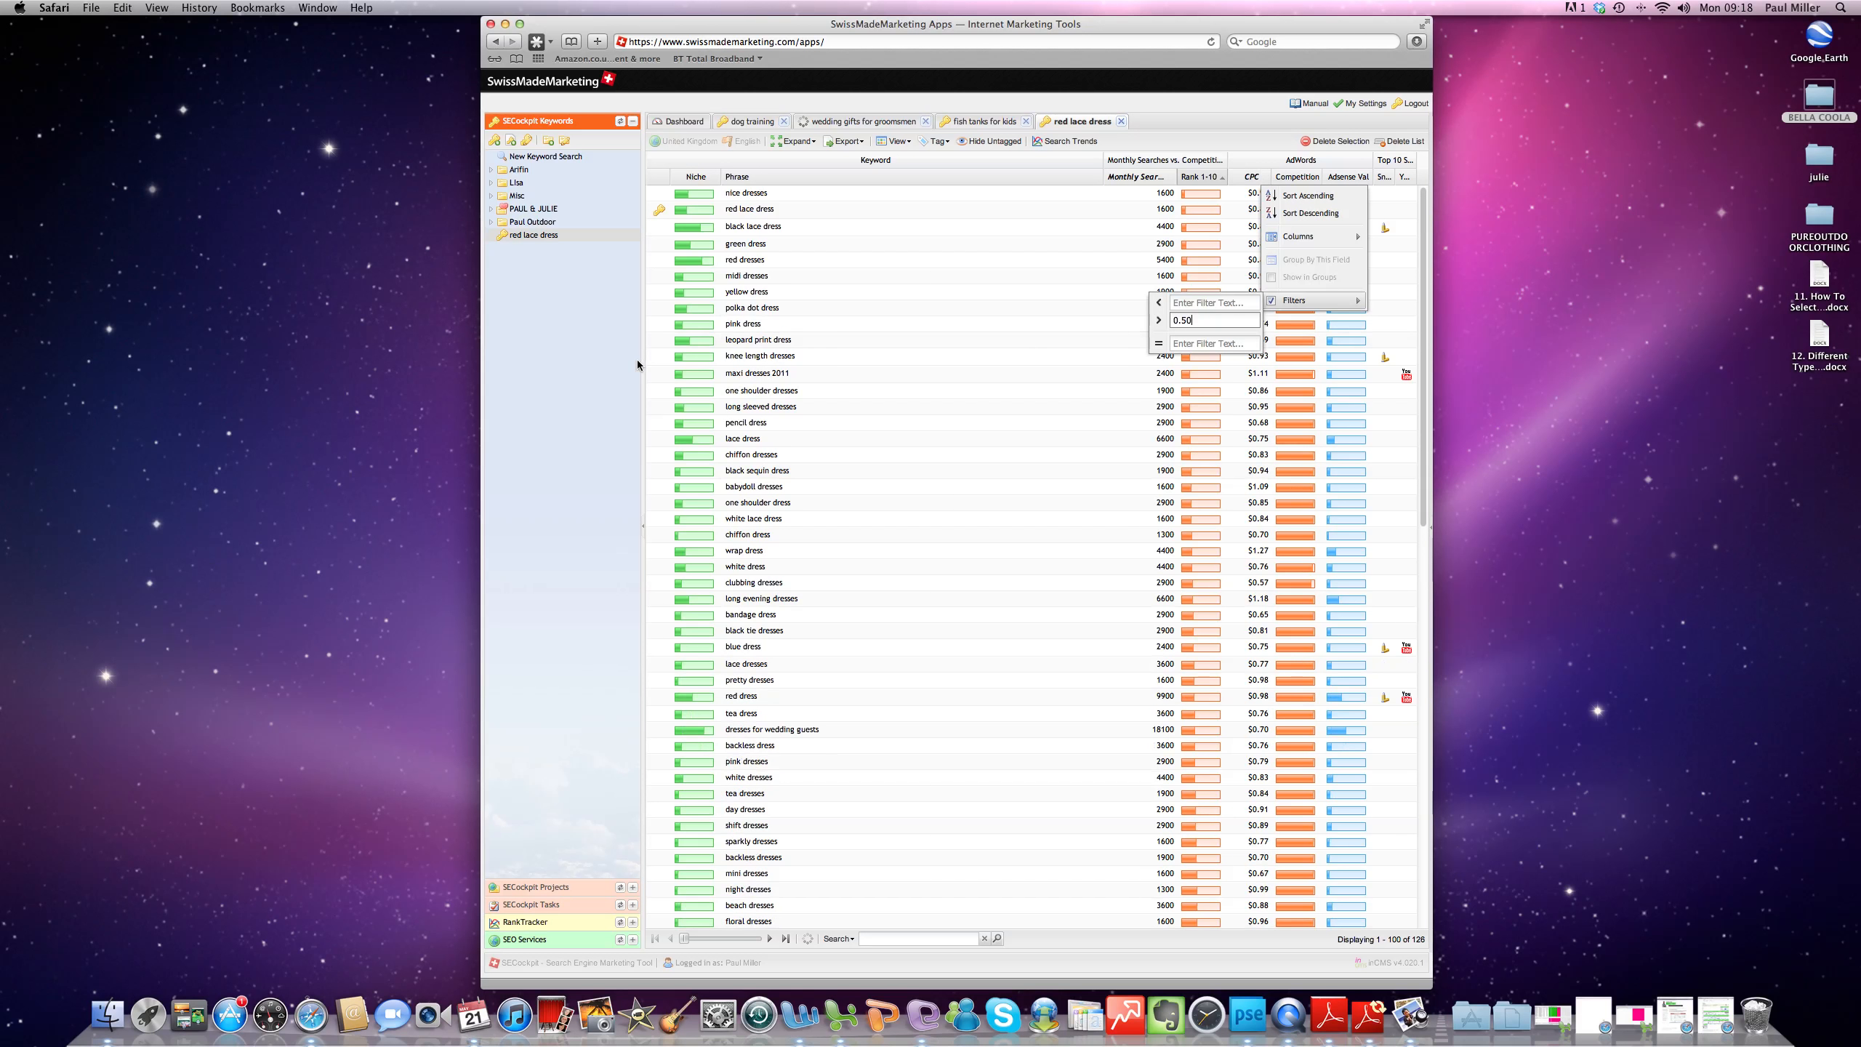
{"action": "left_click", "coordinate": [677, 358]}
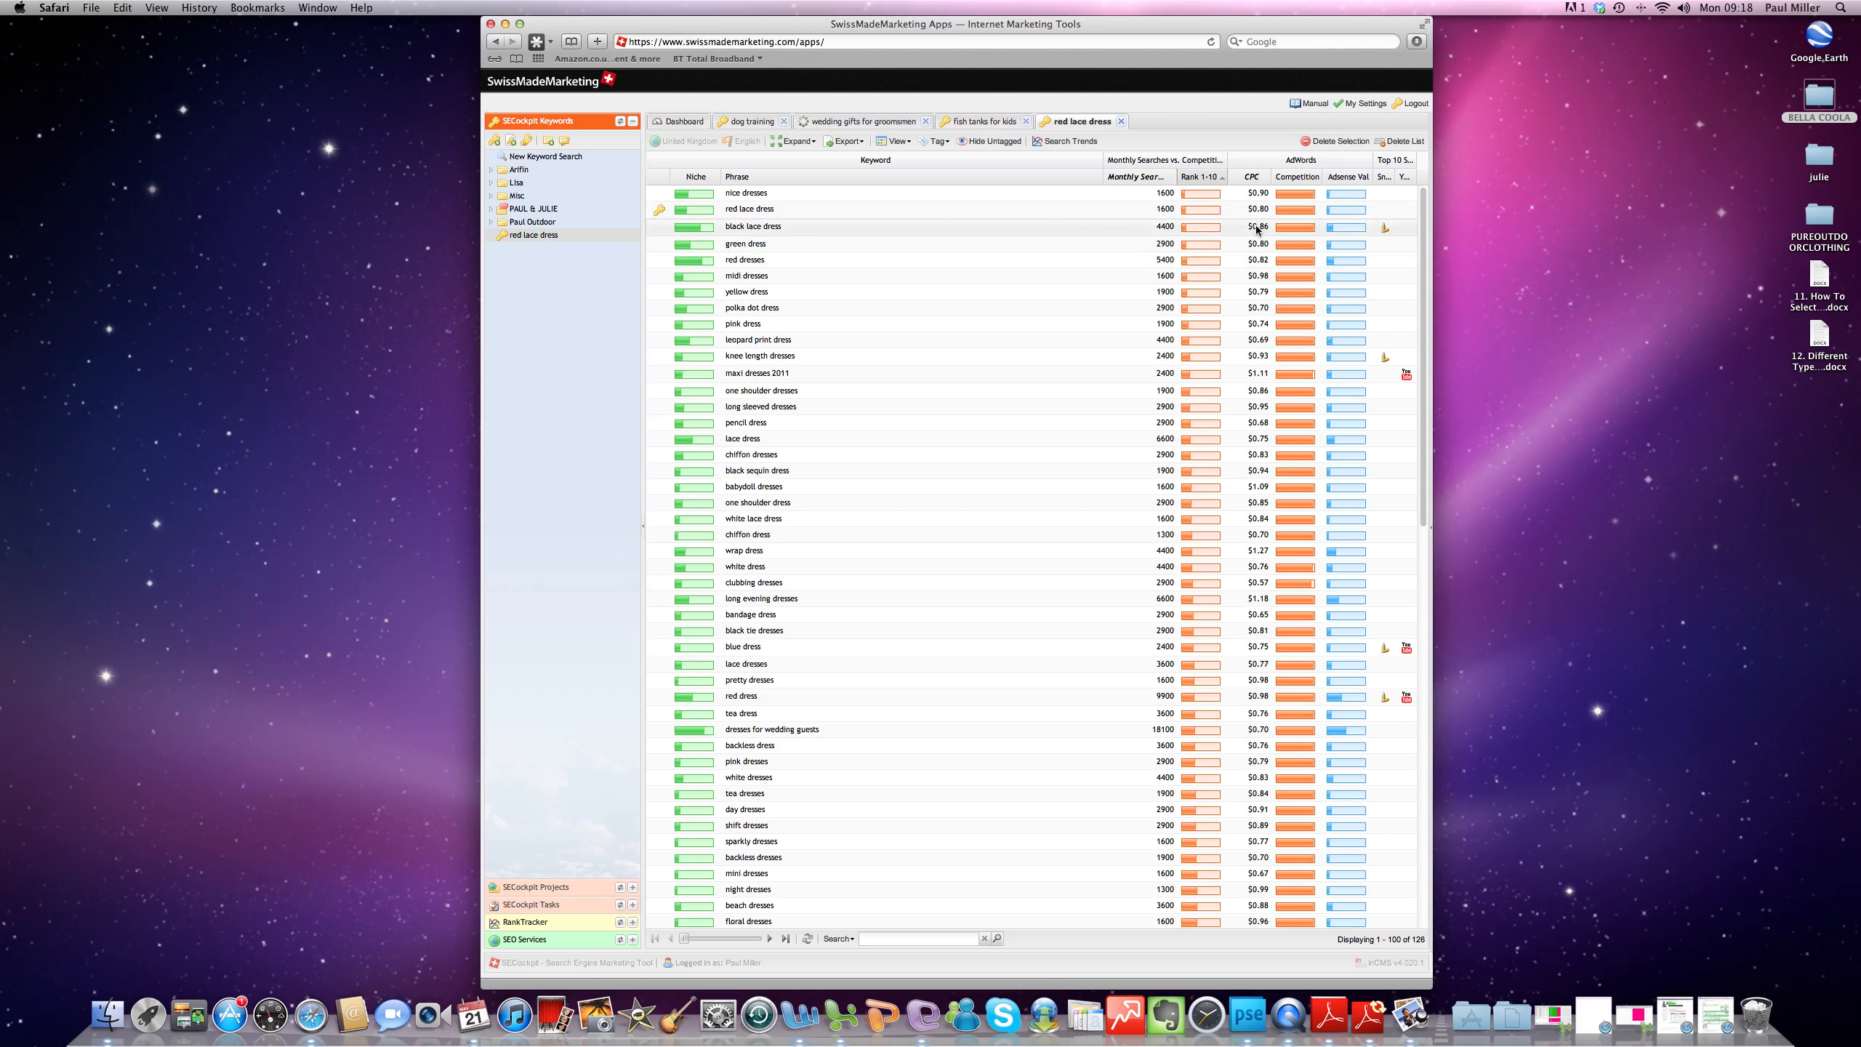
- Filter the red lace dress keywords to an AdWords competition greater than 50
{"action": "left_click", "coordinate": [1316, 180]}
{"action": "mouse_move", "coordinate": [1345, 300]}
{"action": "left_click", "coordinate": [1255, 322]}
{"action": "type", "text": "50"}
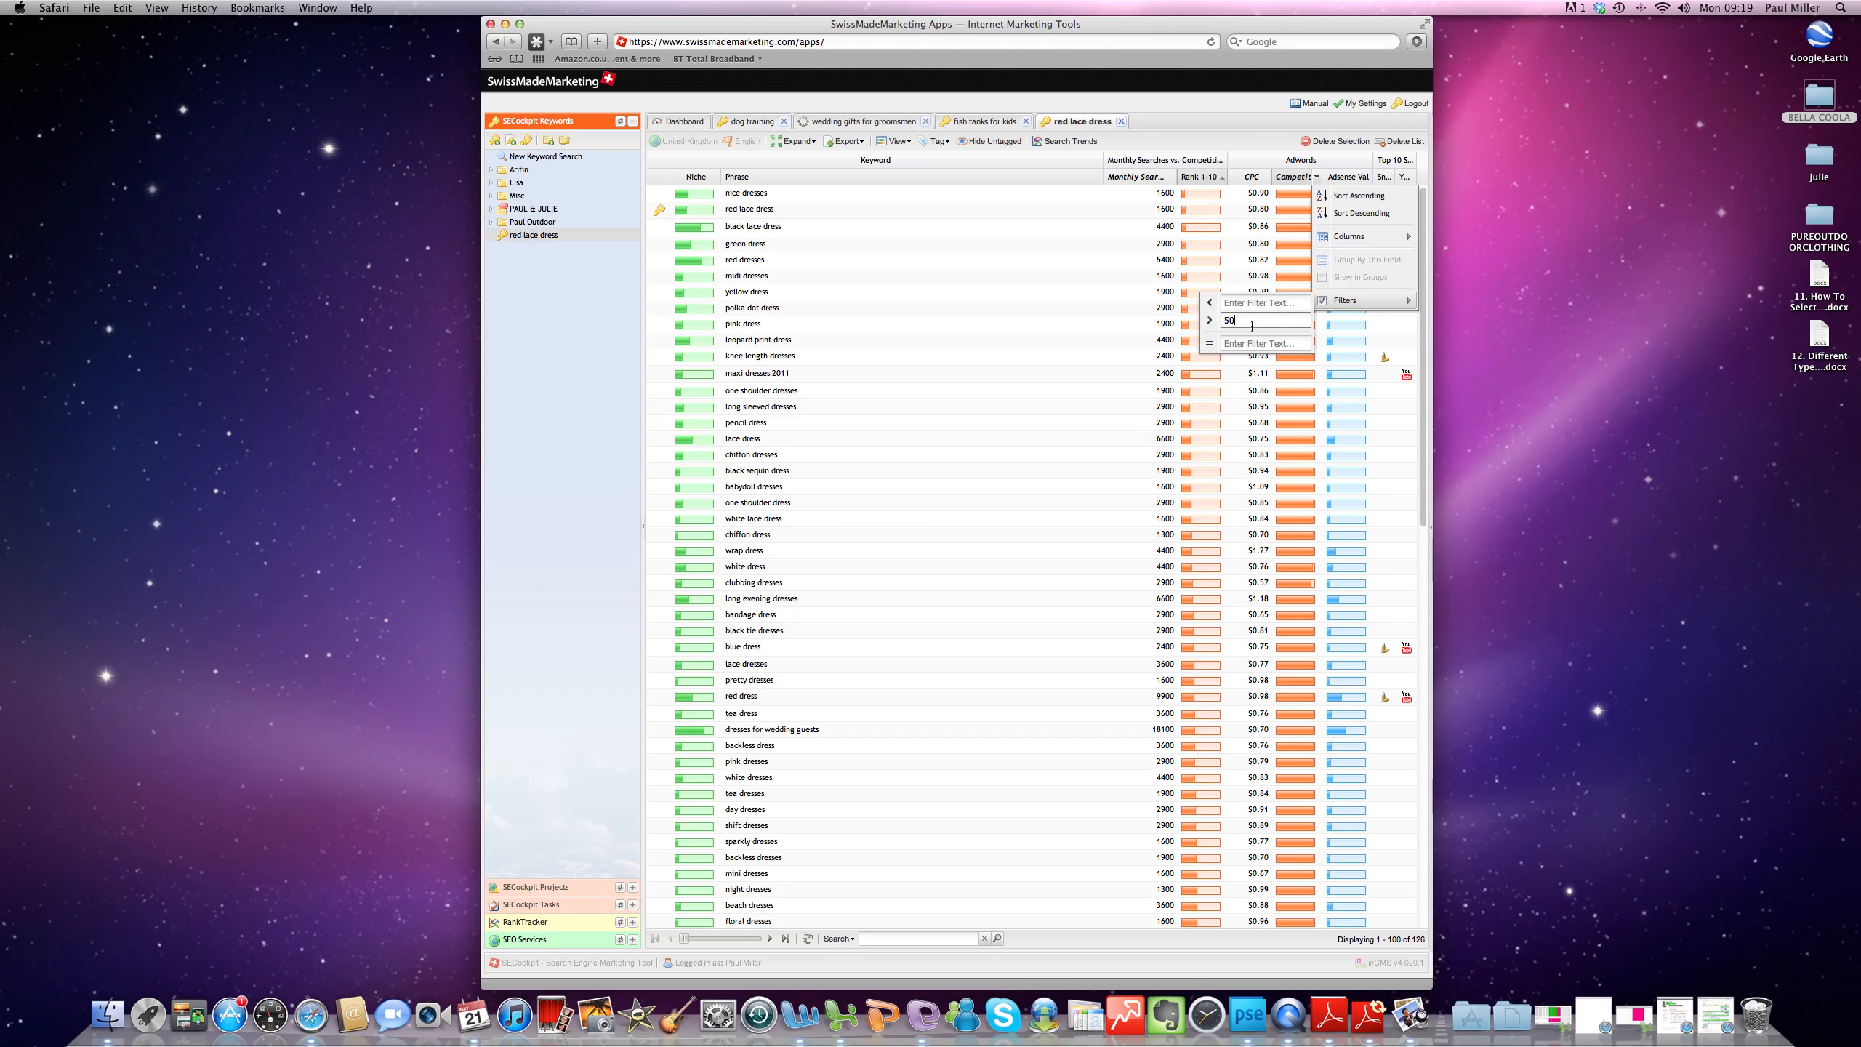
{"action": "left_click", "coordinate": [610, 461]}
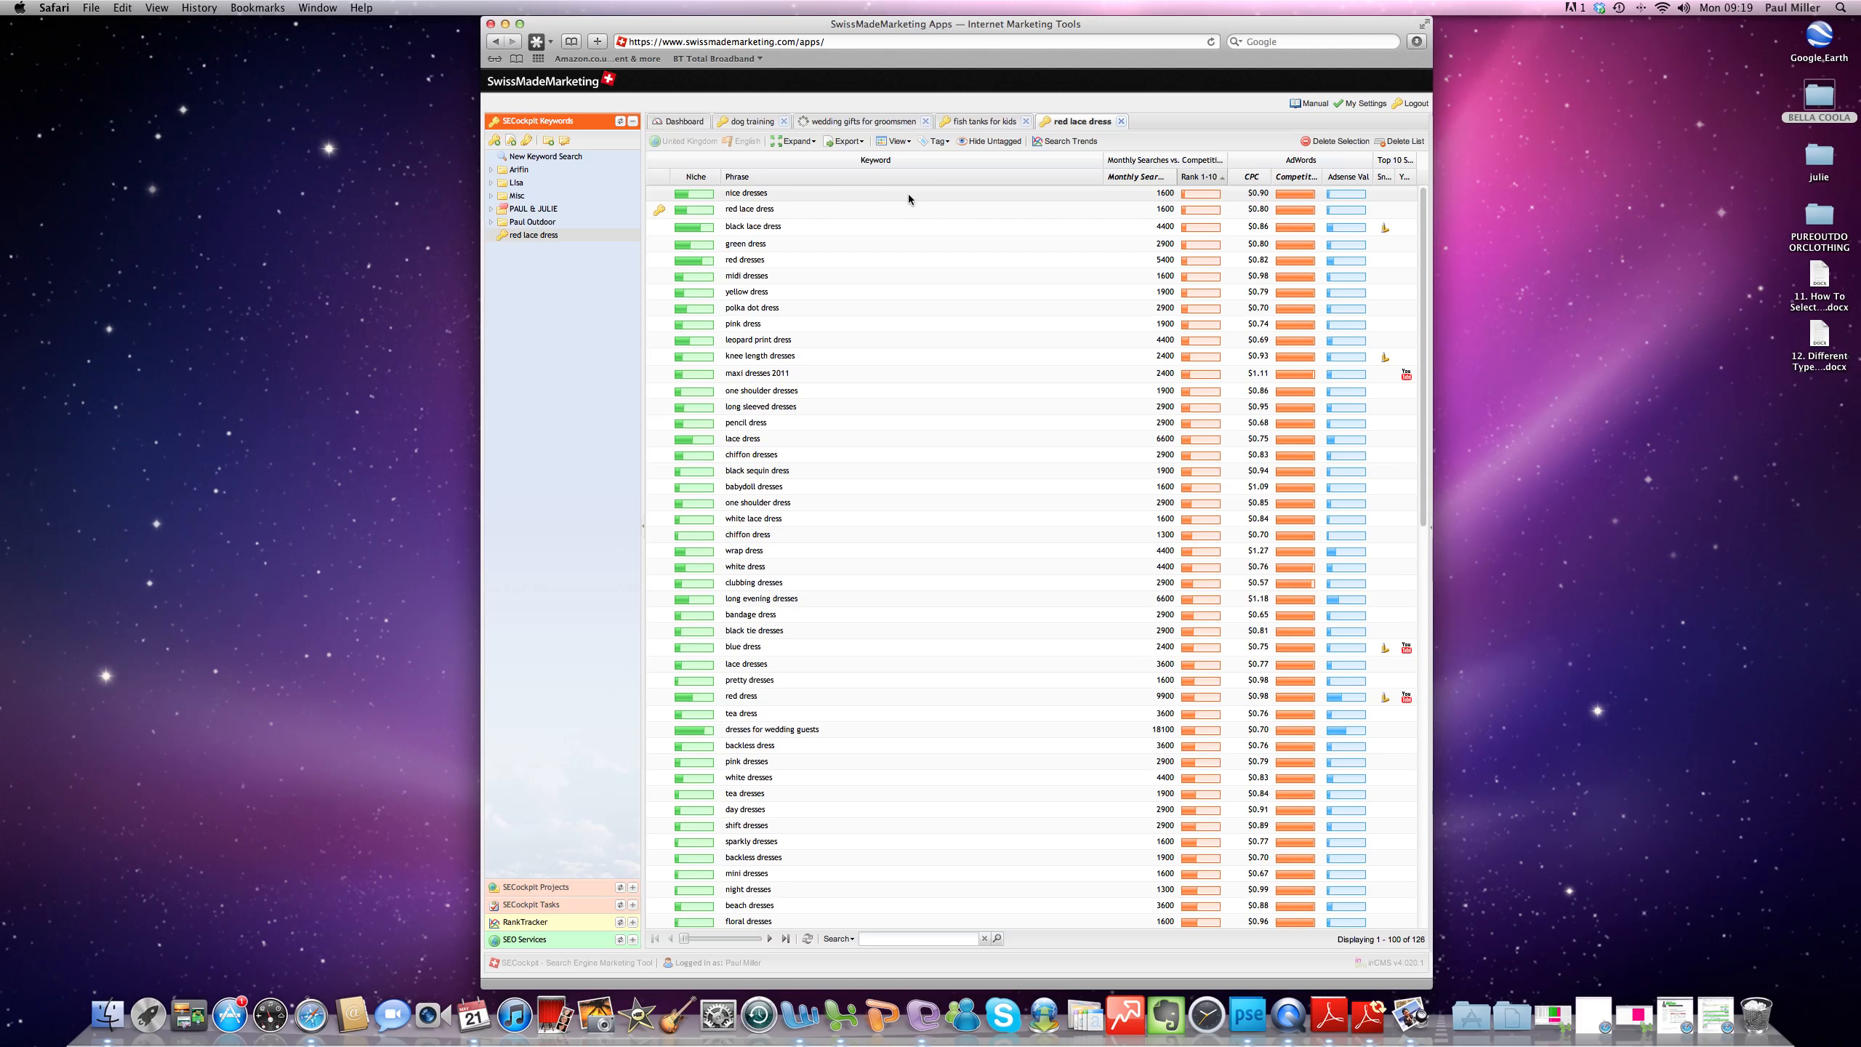
- Open the keyword analysis for "nice dresses" and widen the URL column of the top 10 results
{"action": "double_click", "coordinate": [836, 193]}
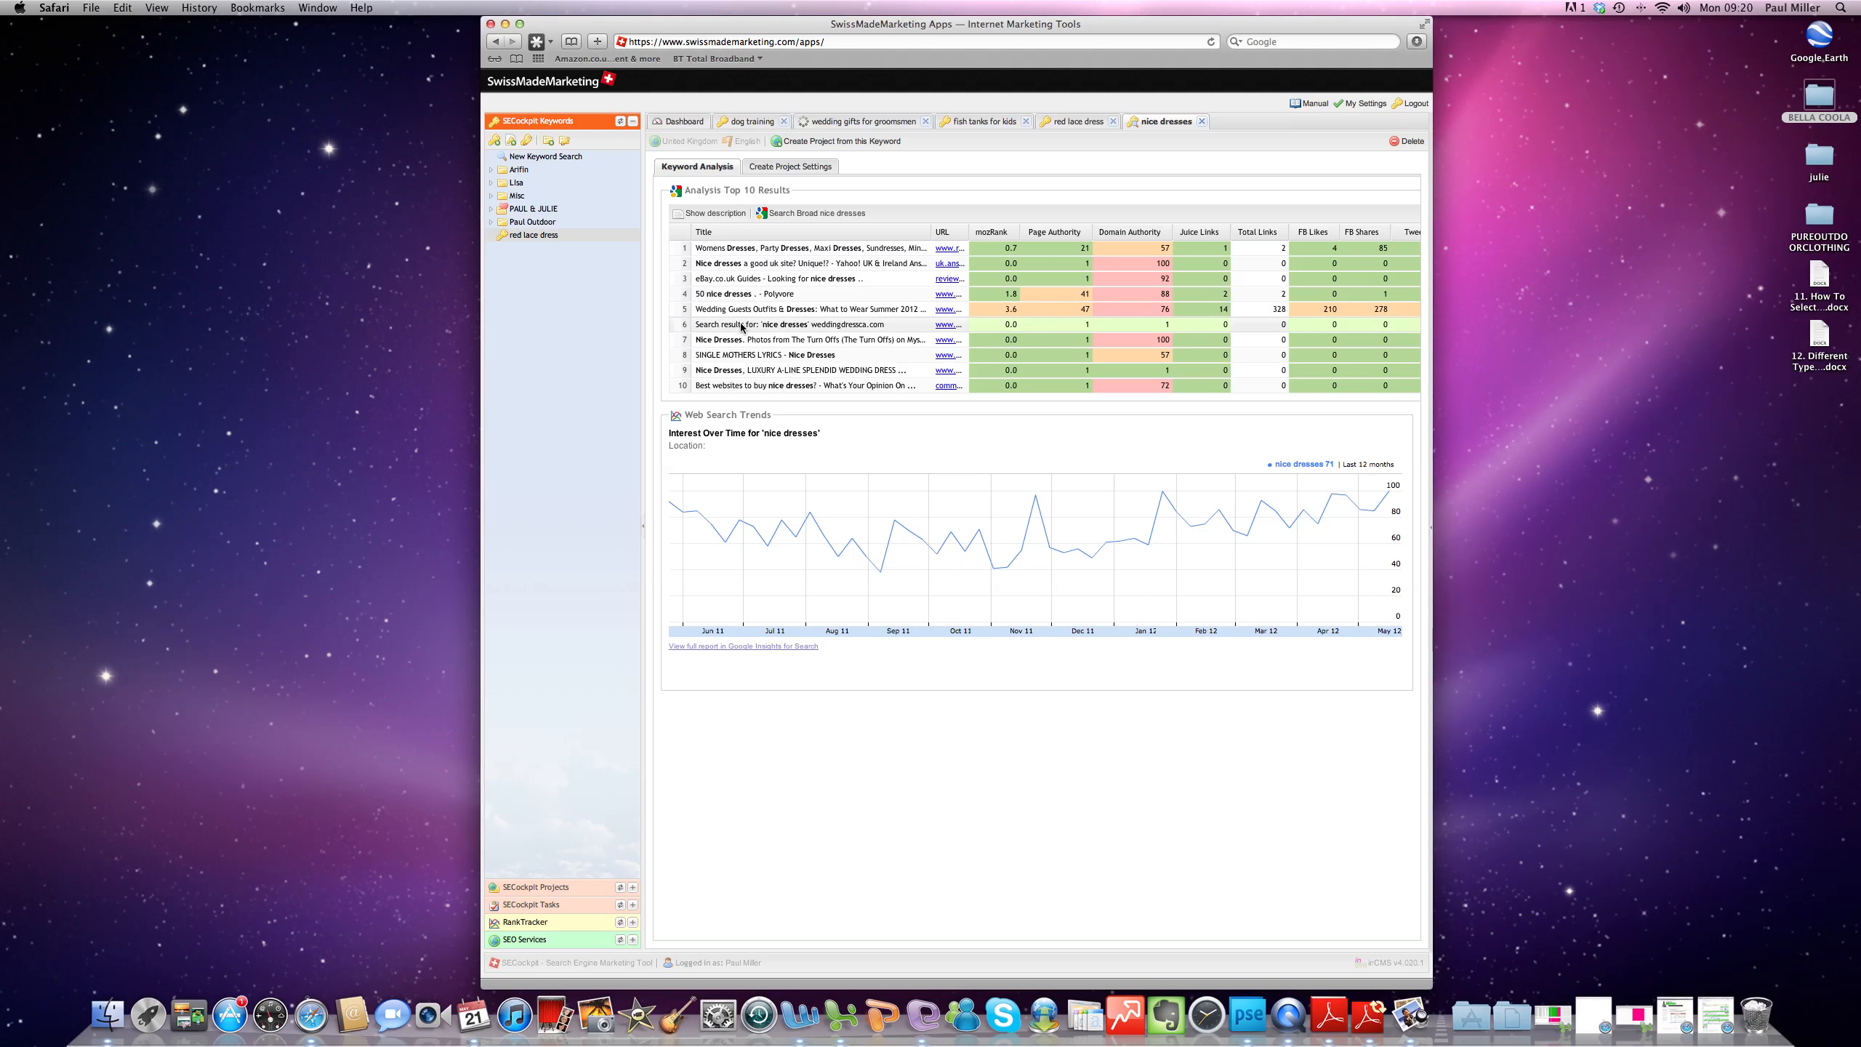
{"action": "left_click_drag", "start_coordinate": [968, 232], "coordinate": [989, 232]}
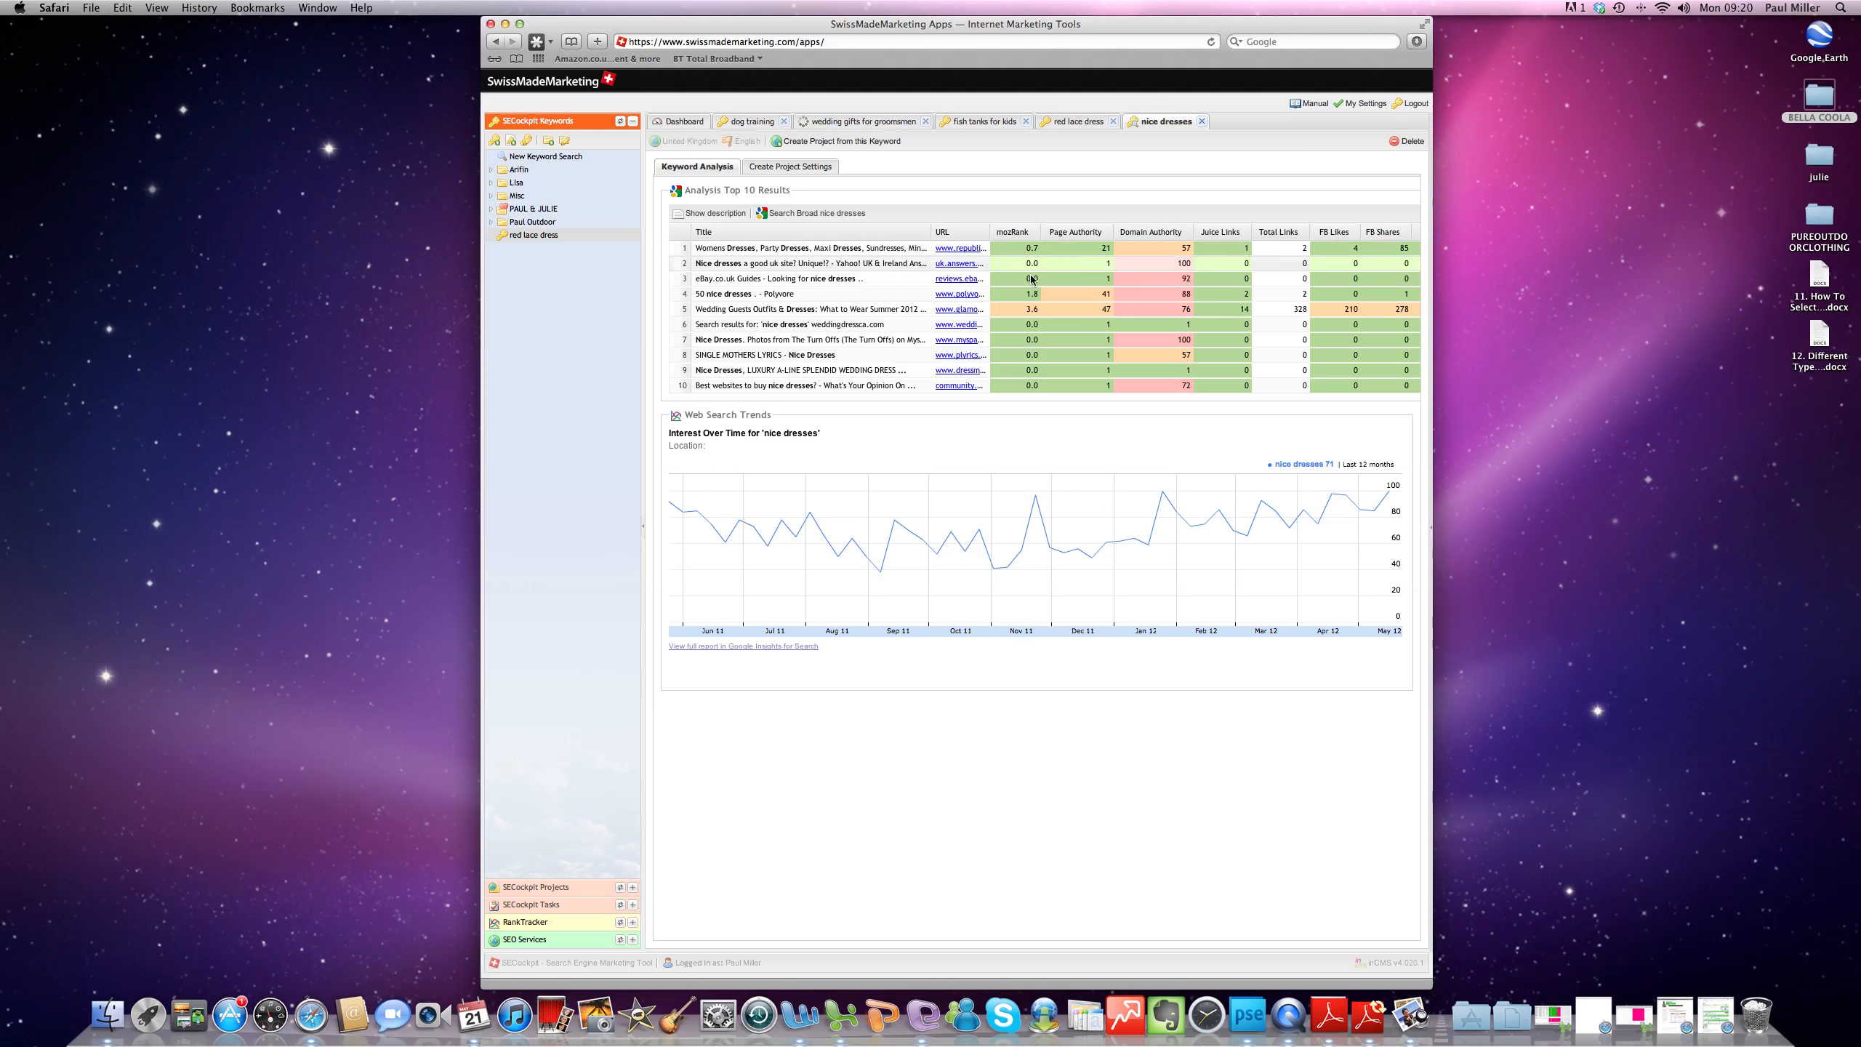
- Close the "nice dresses" analysis and file that keyword in the first folder of the SECockpit Keywords tree
{"action": "left_click", "coordinate": [1201, 120]}
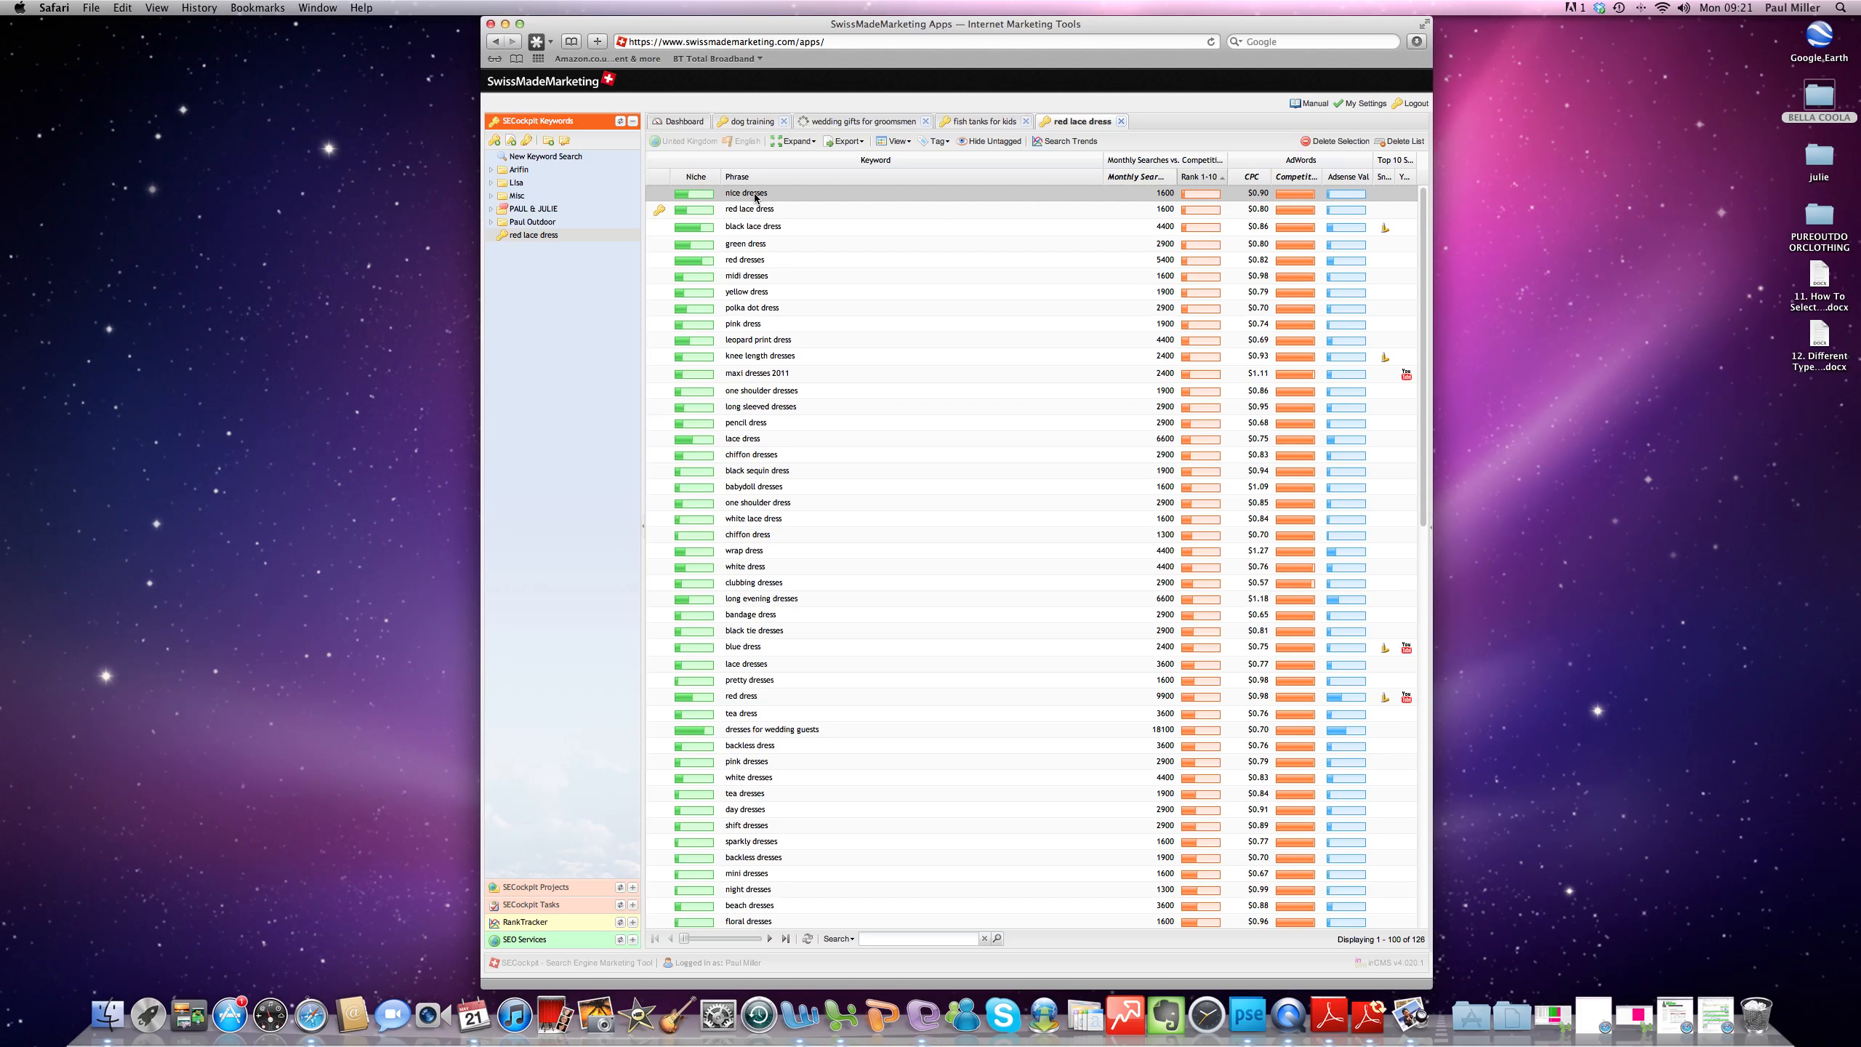
{"action": "left_click_drag", "start_coordinate": [754, 197], "coordinate": [516, 171]}
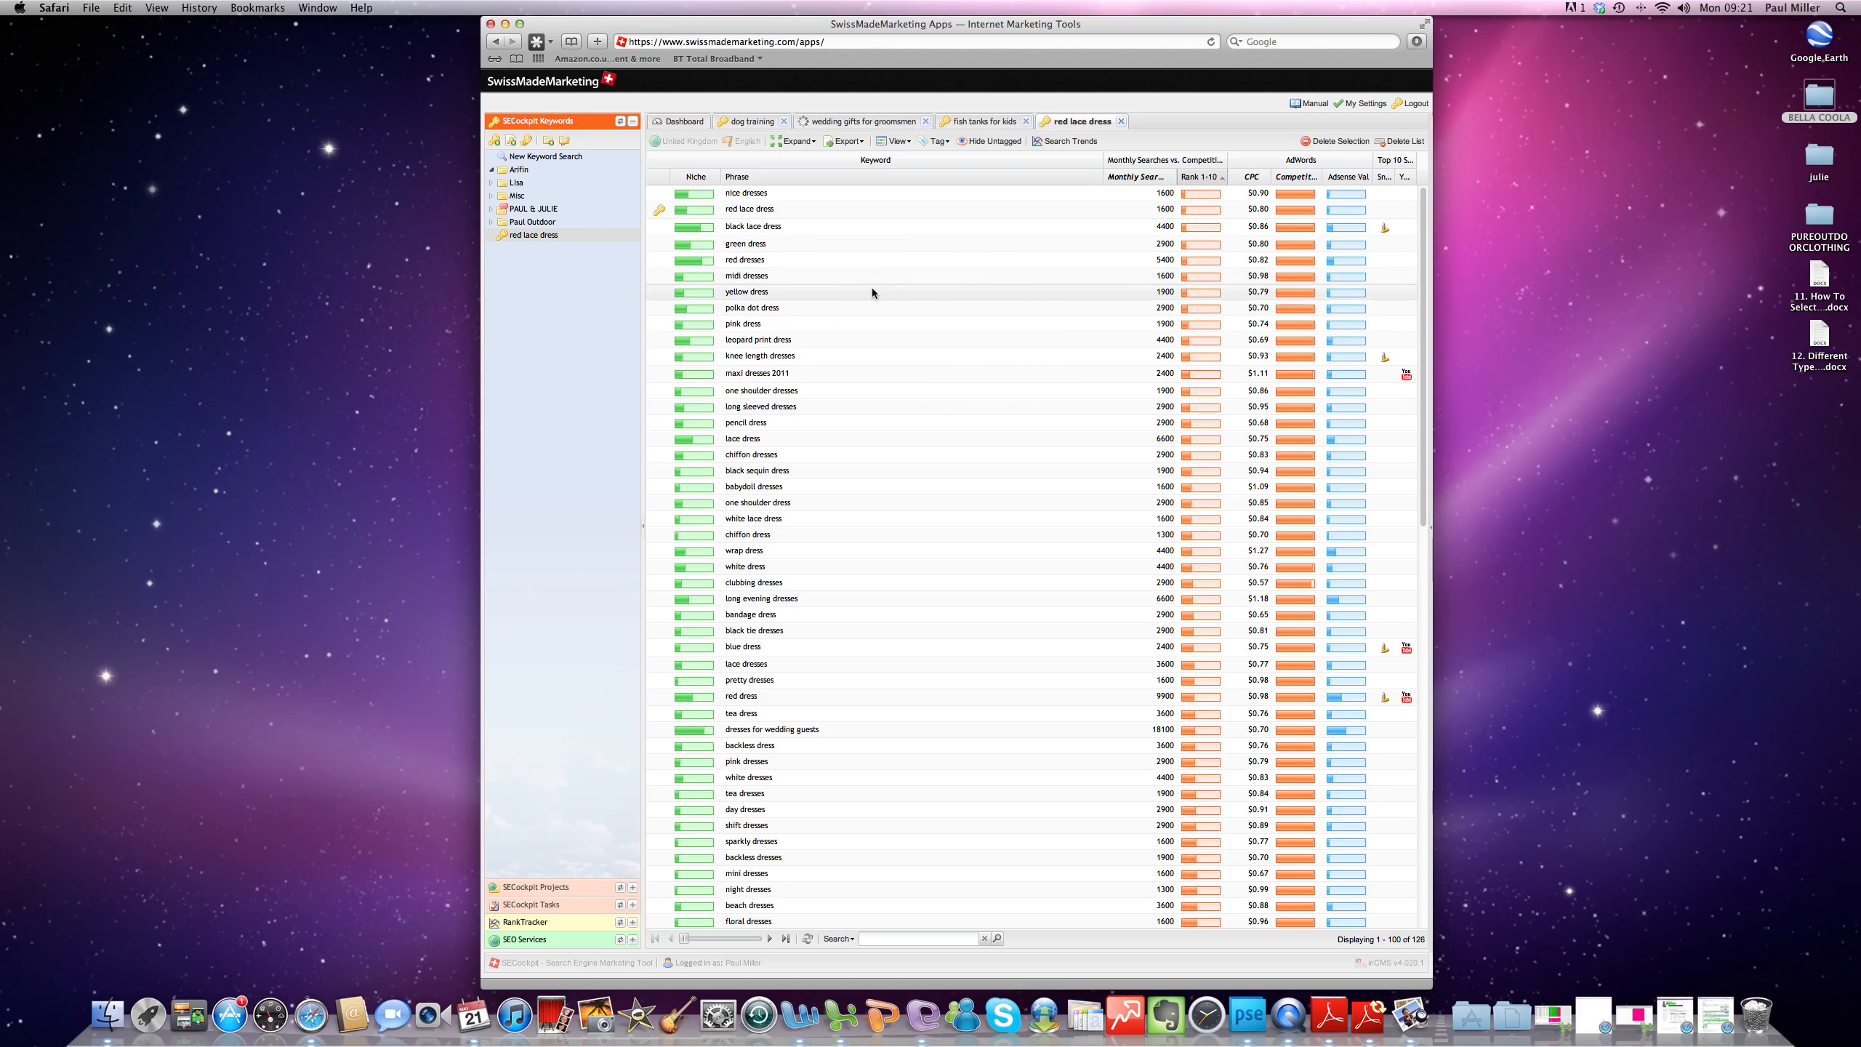
- Open the keyword analysis for "pink dress", reloading it to get the top 10 results, and widen their URL column
{"action": "left_click", "coordinate": [836, 326]}
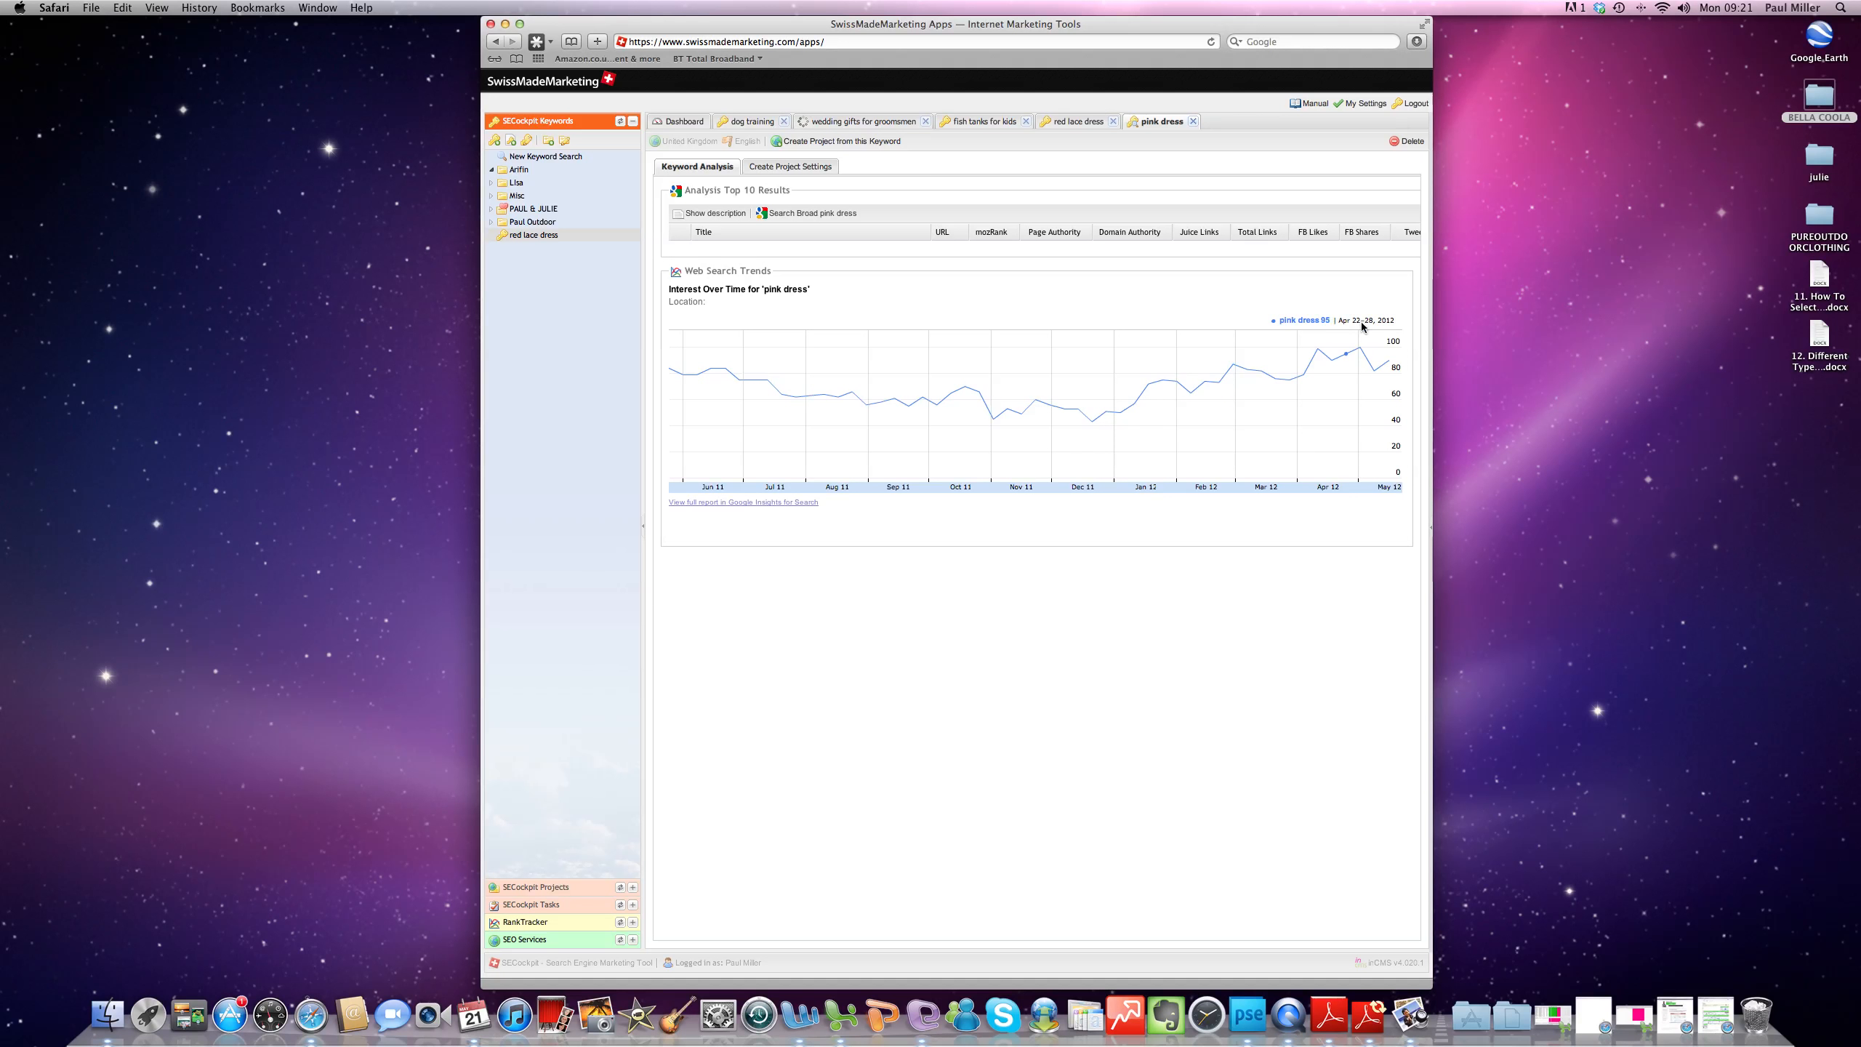
{"action": "left_click", "coordinate": [1193, 123]}
{"action": "double_click", "coordinate": [756, 329]}
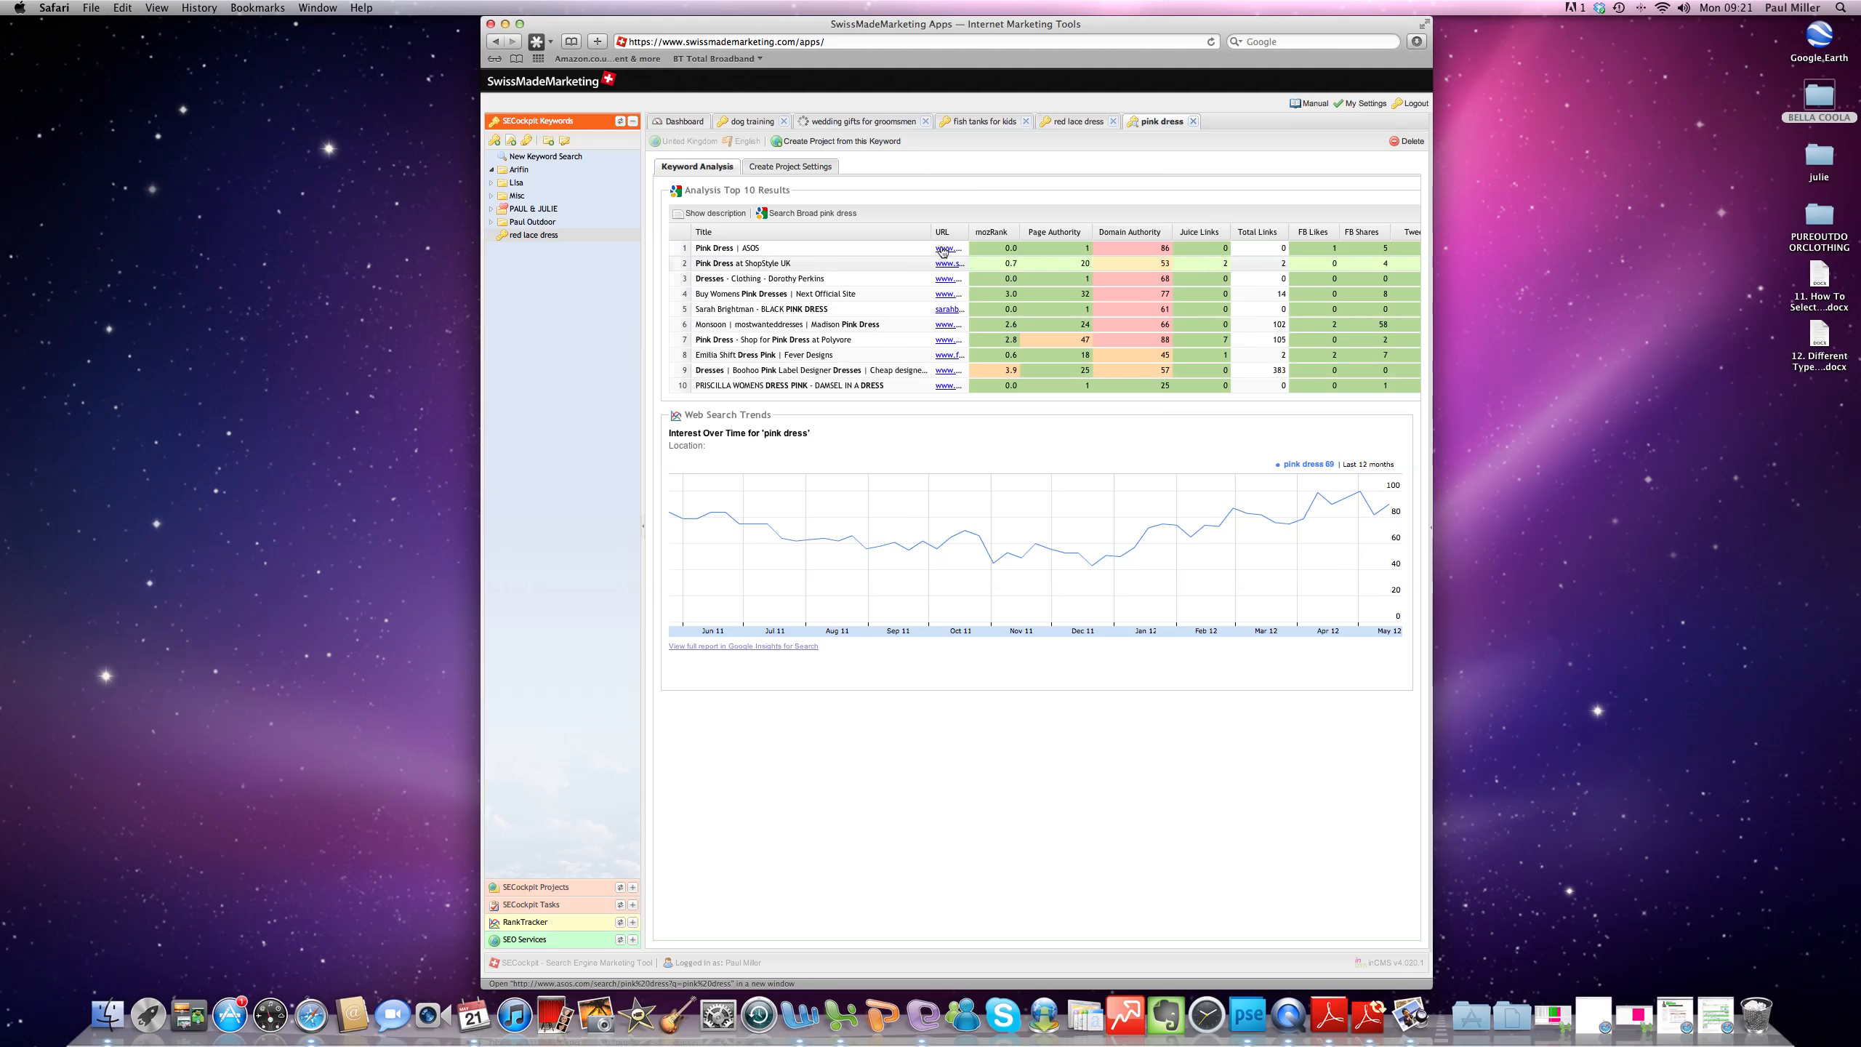
{"action": "left_click_drag", "start_coordinate": [970, 230], "coordinate": [1084, 232]}
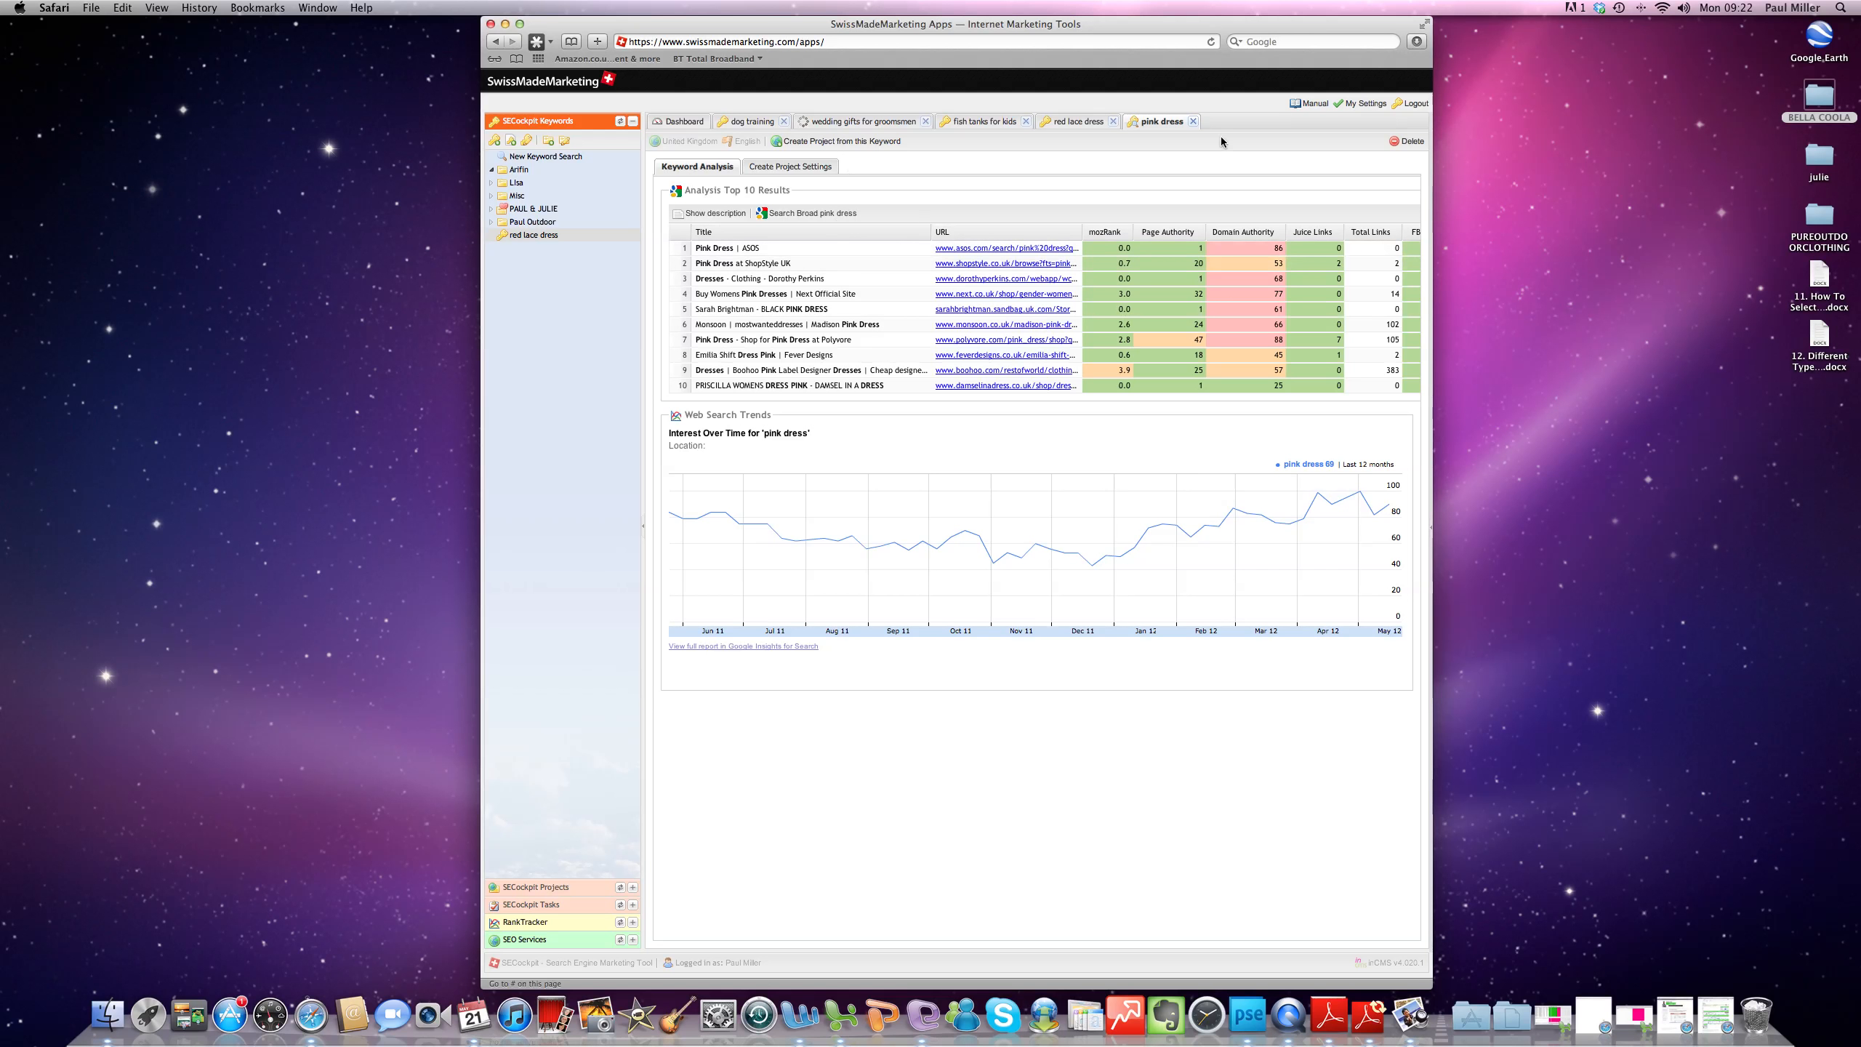
- Close the "pink dress" analysis and file that keyword in the first folder of the SECockpit Keywords tree
{"action": "left_click", "coordinate": [1193, 121]}
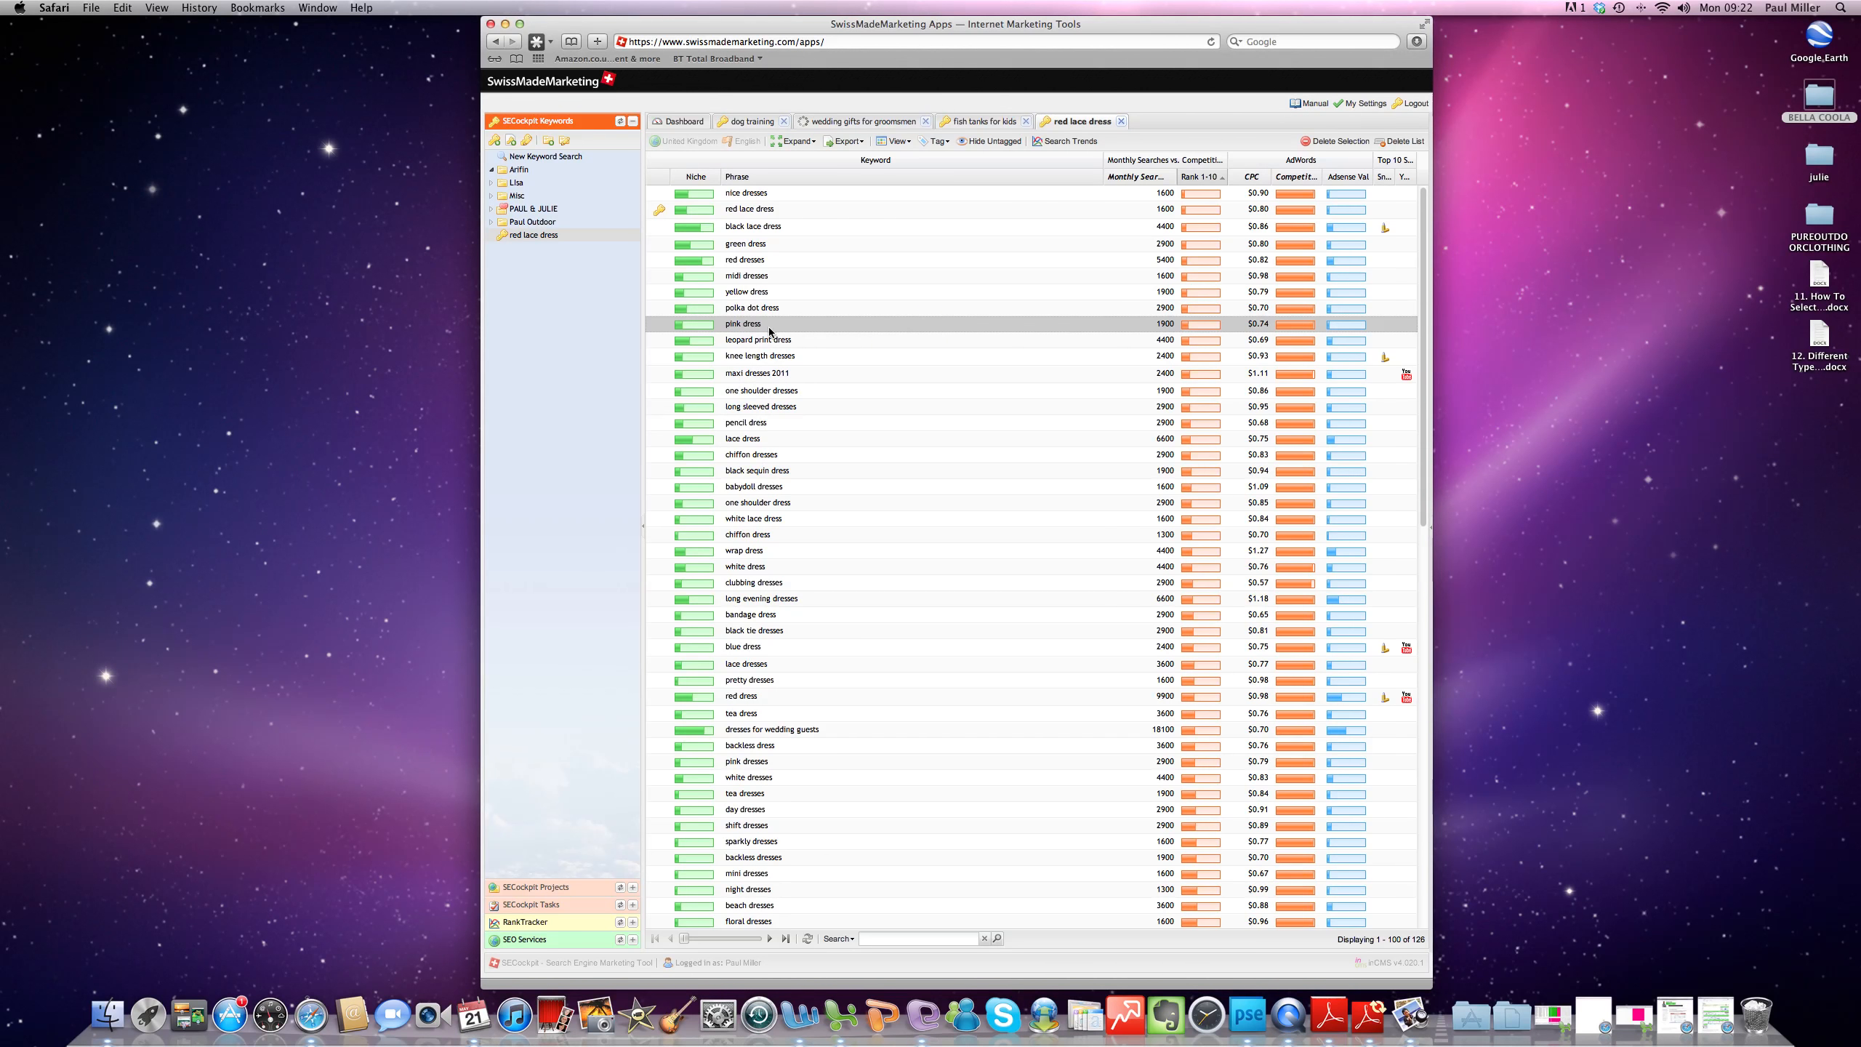
{"action": "left_click_drag", "start_coordinate": [747, 330], "coordinate": [531, 172]}
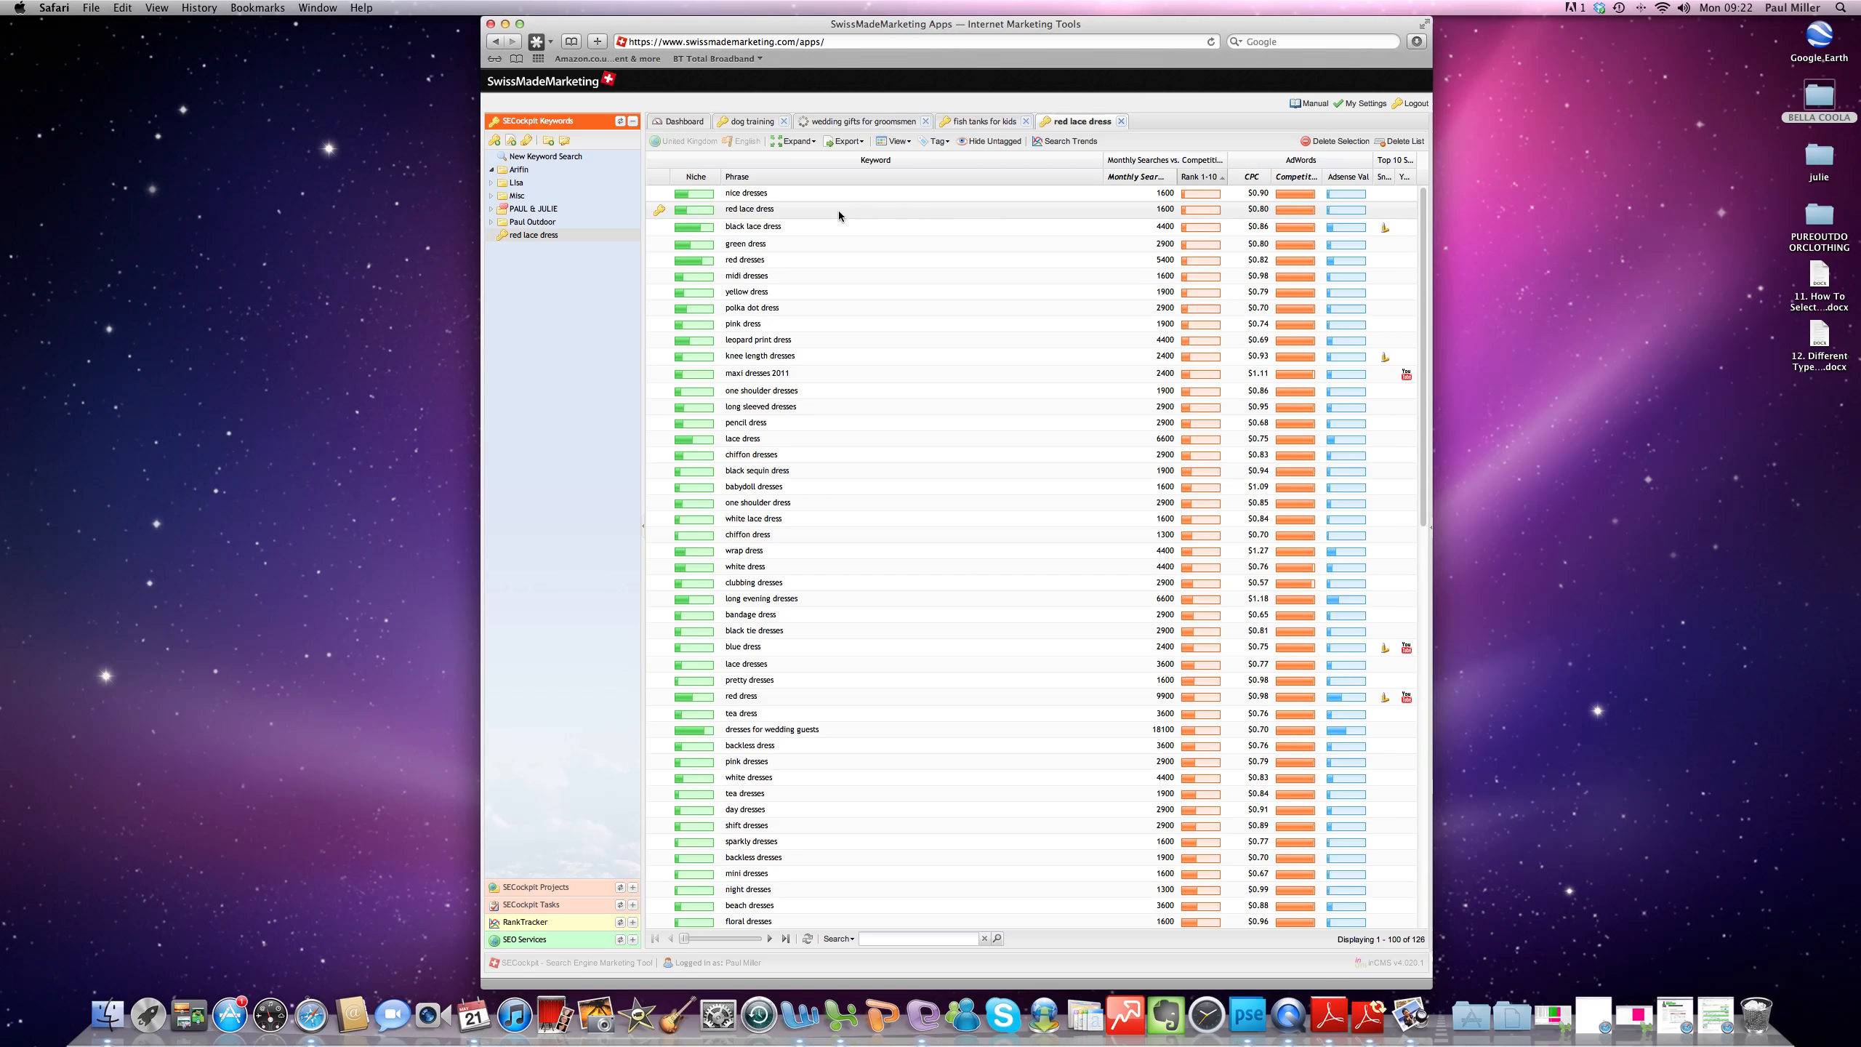
- Examine the top 10 results for "black lace dress" with a widened URL column and close the analysis
{"action": "left_click", "coordinate": [831, 227]}
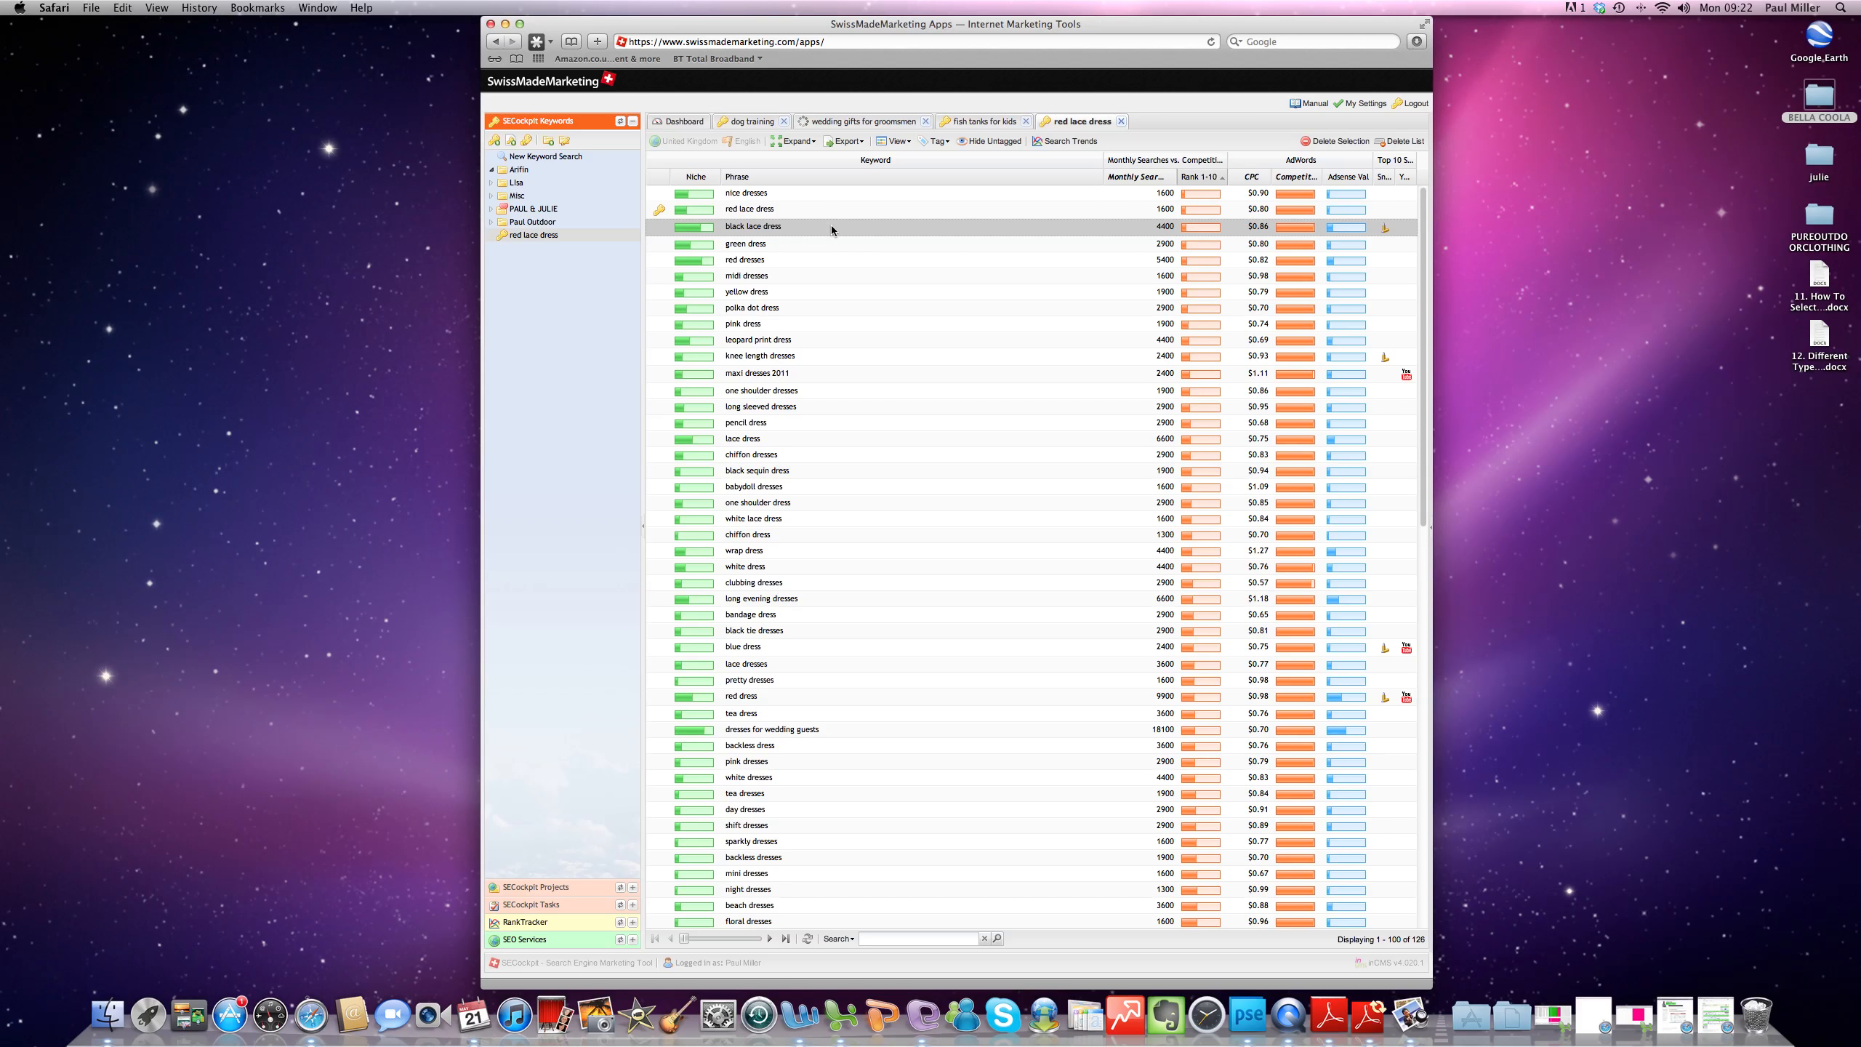
{"action": "double_click", "coordinate": [760, 229]}
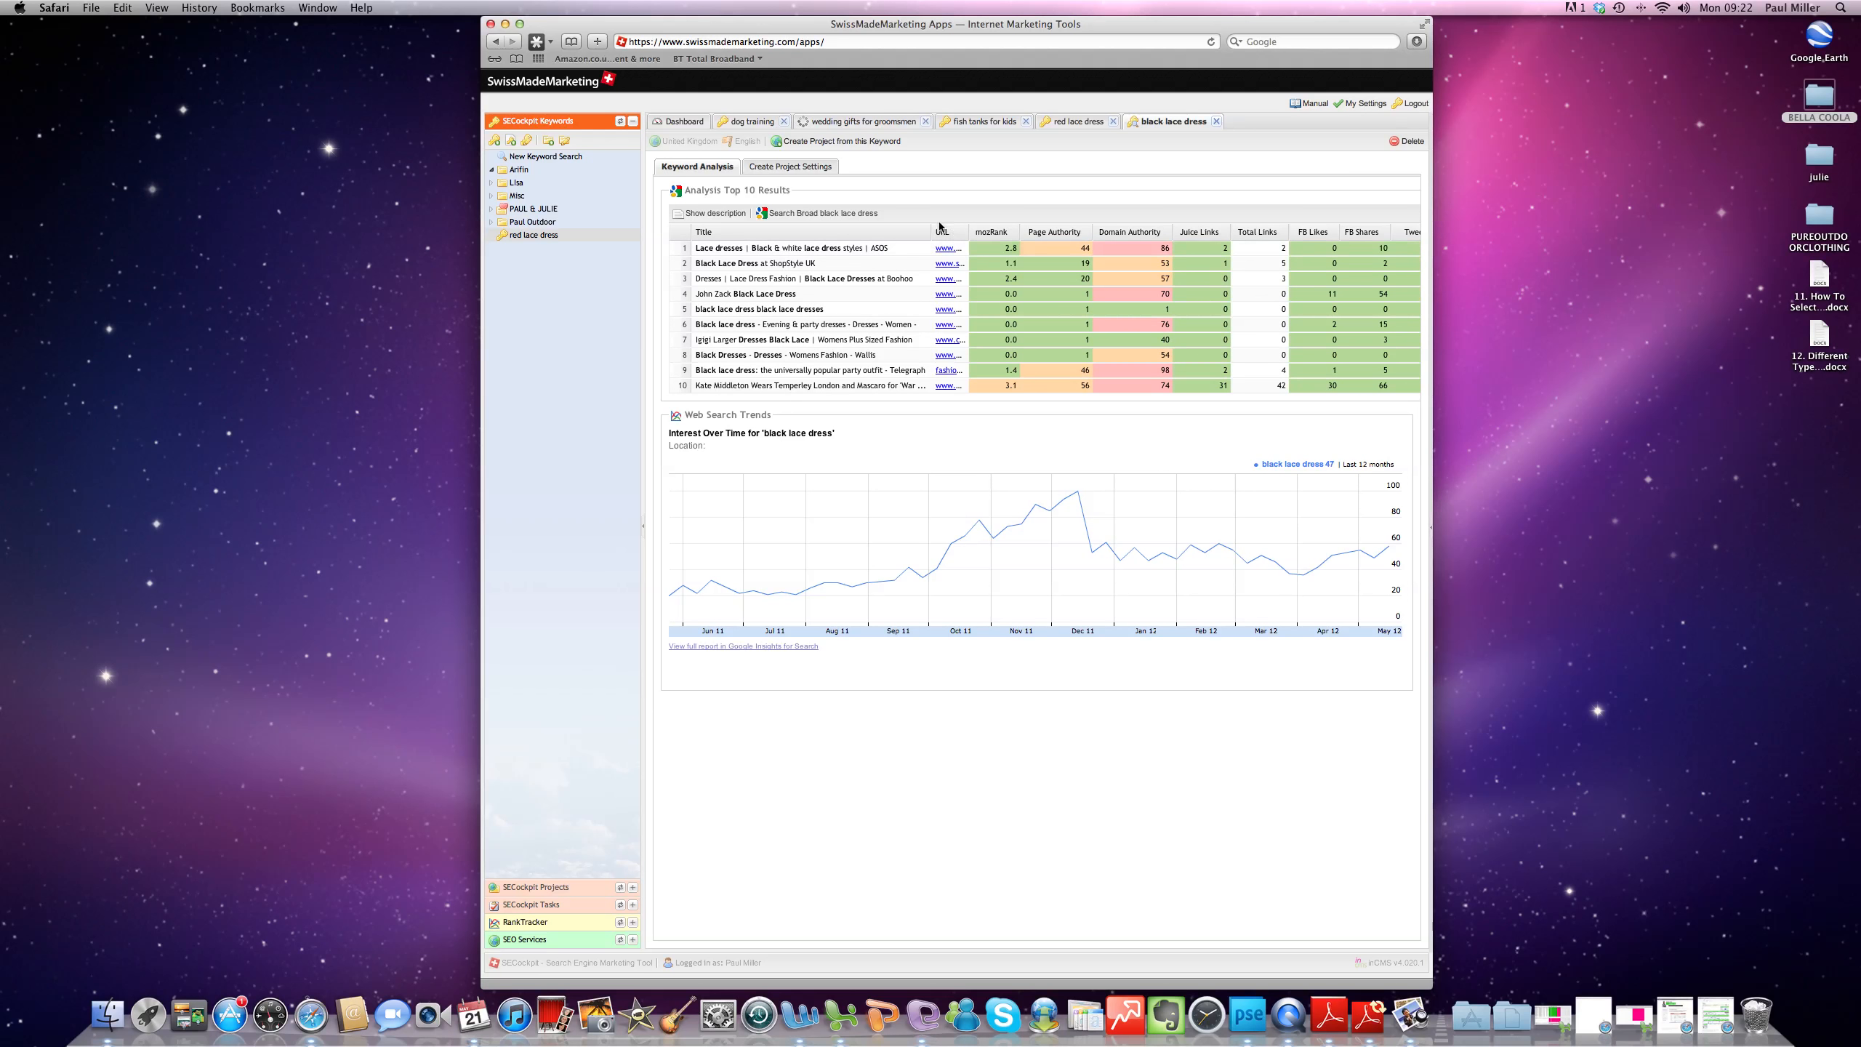
{"action": "left_click_drag", "start_coordinate": [969, 230], "coordinate": [1084, 230]}
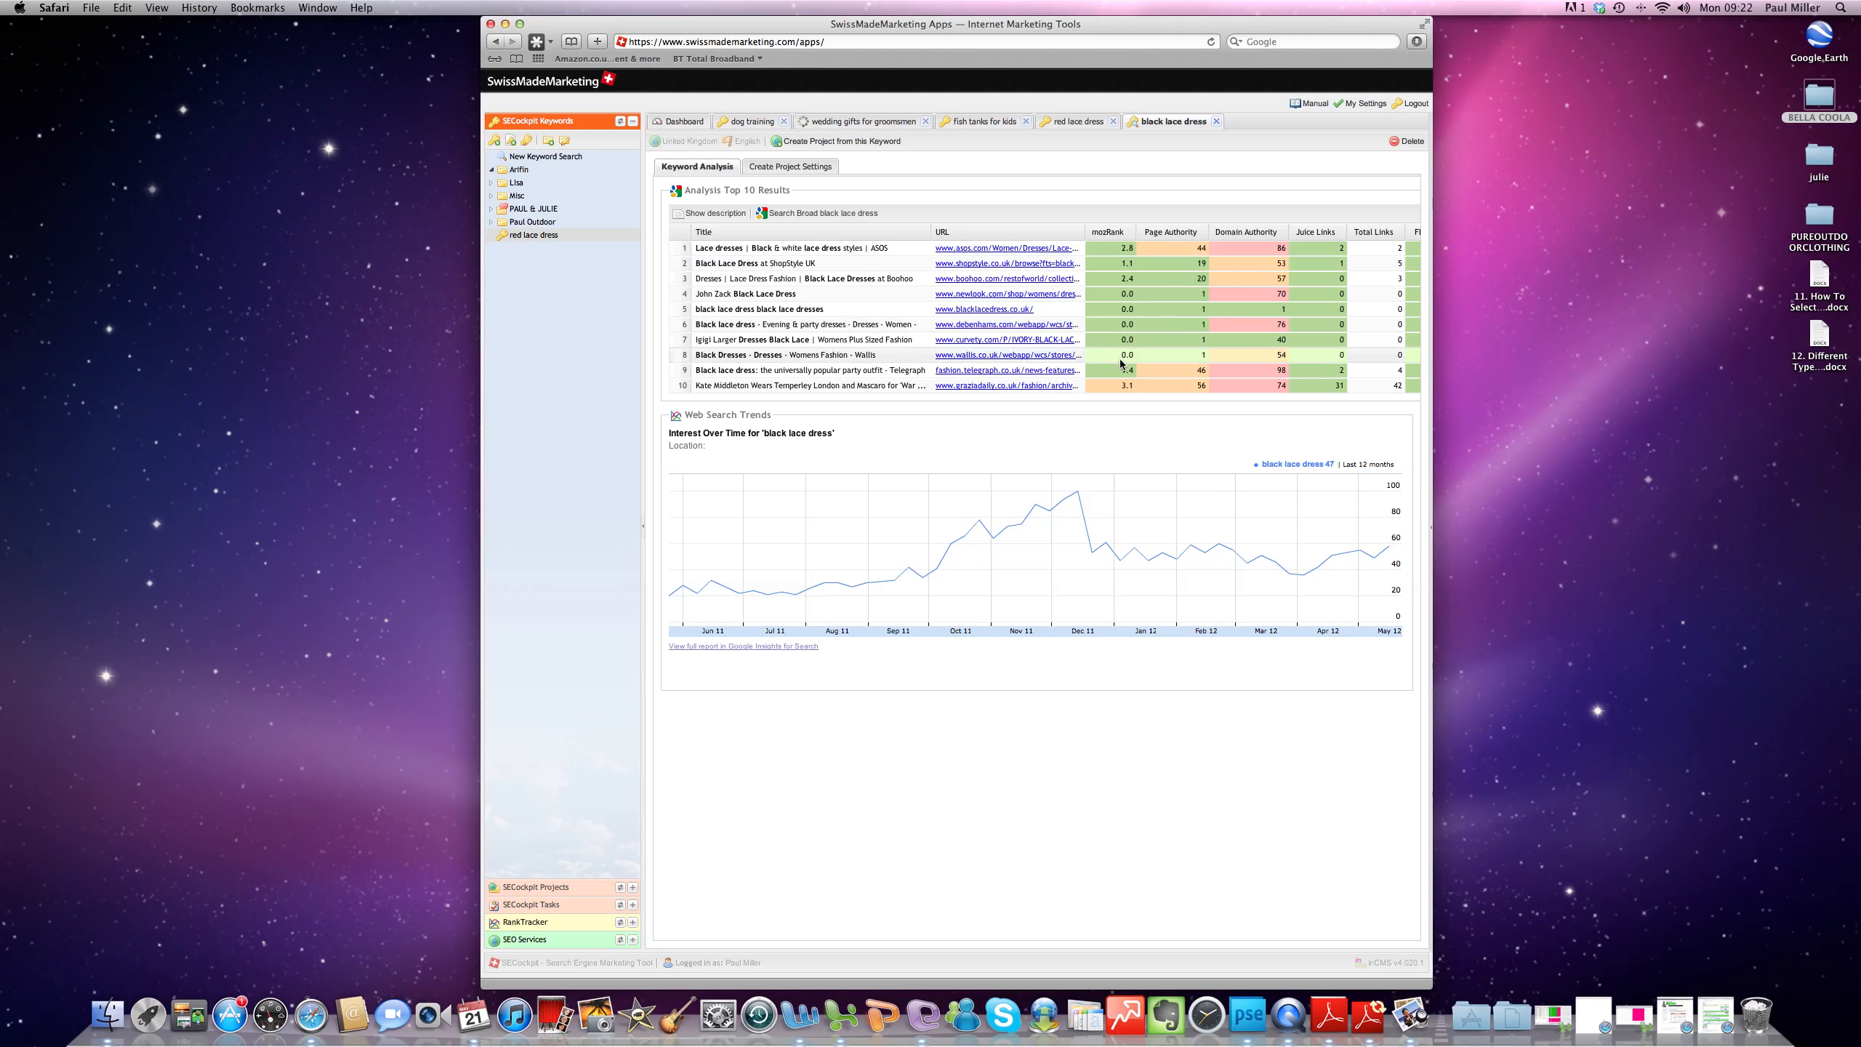
{"action": "left_click", "coordinate": [1216, 121]}
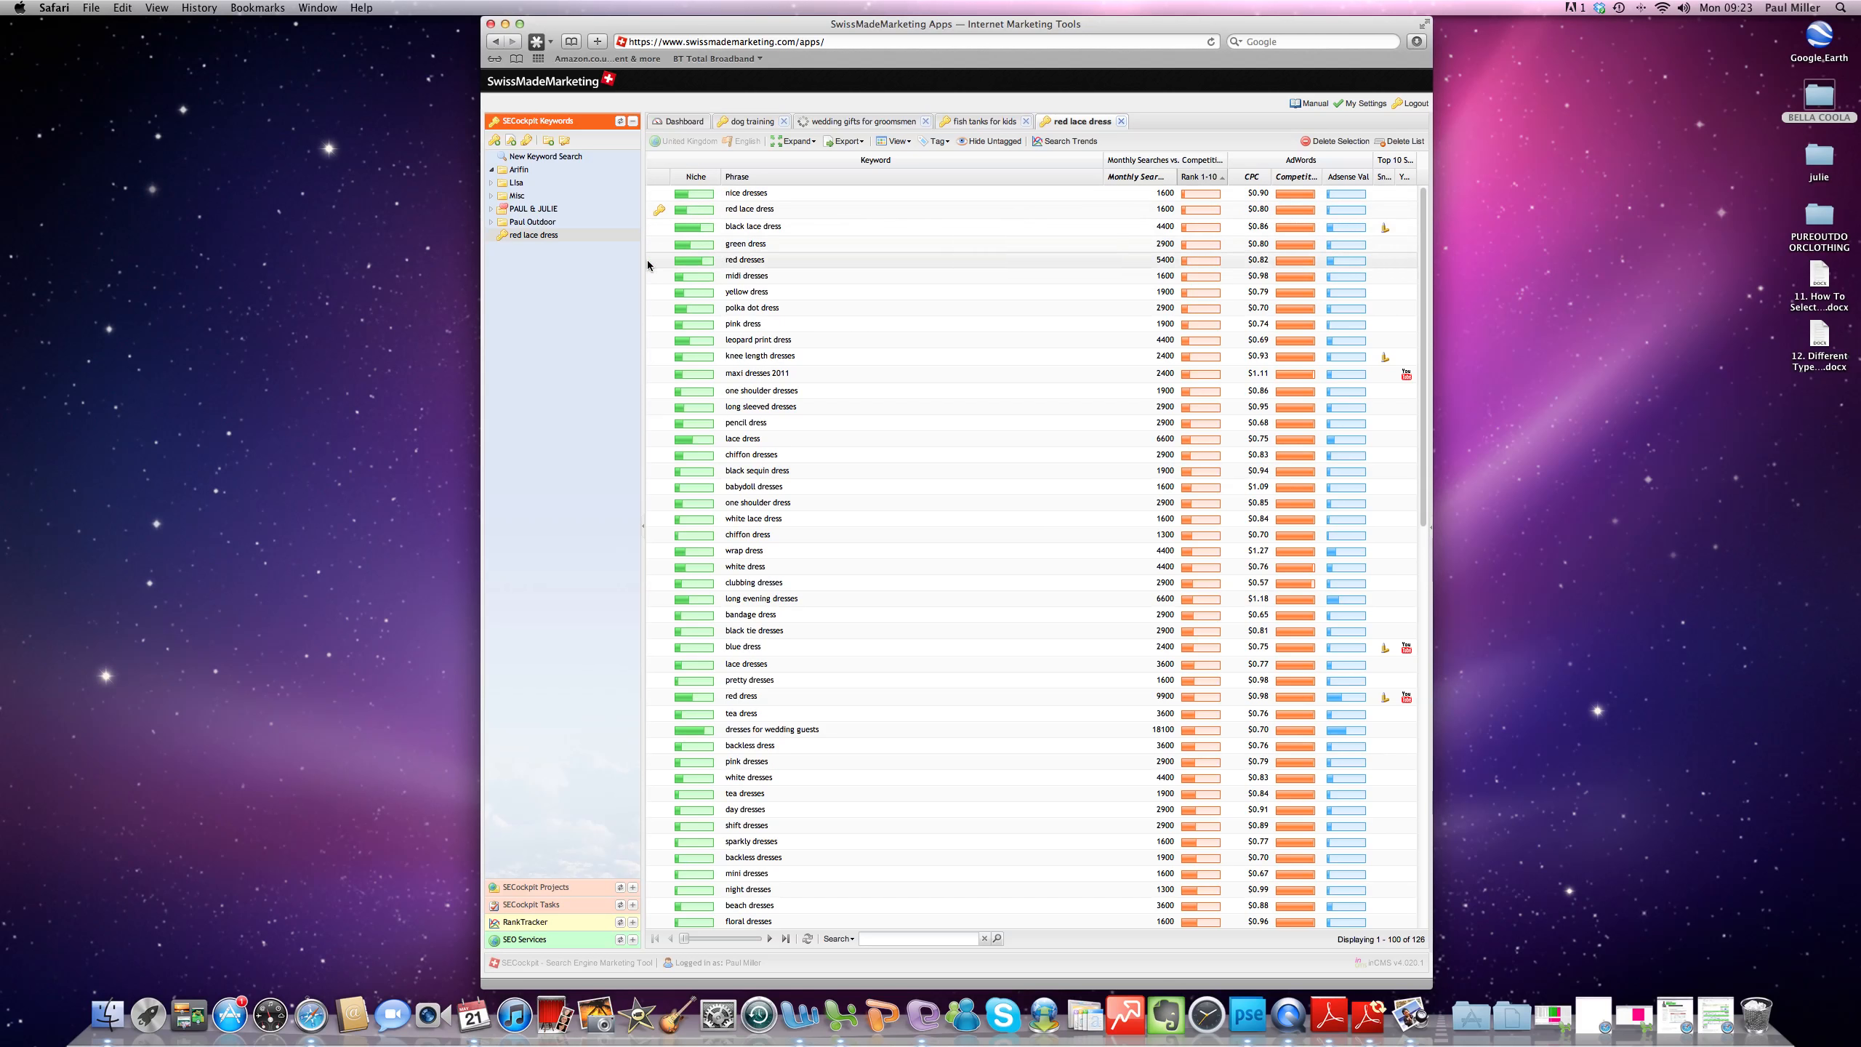